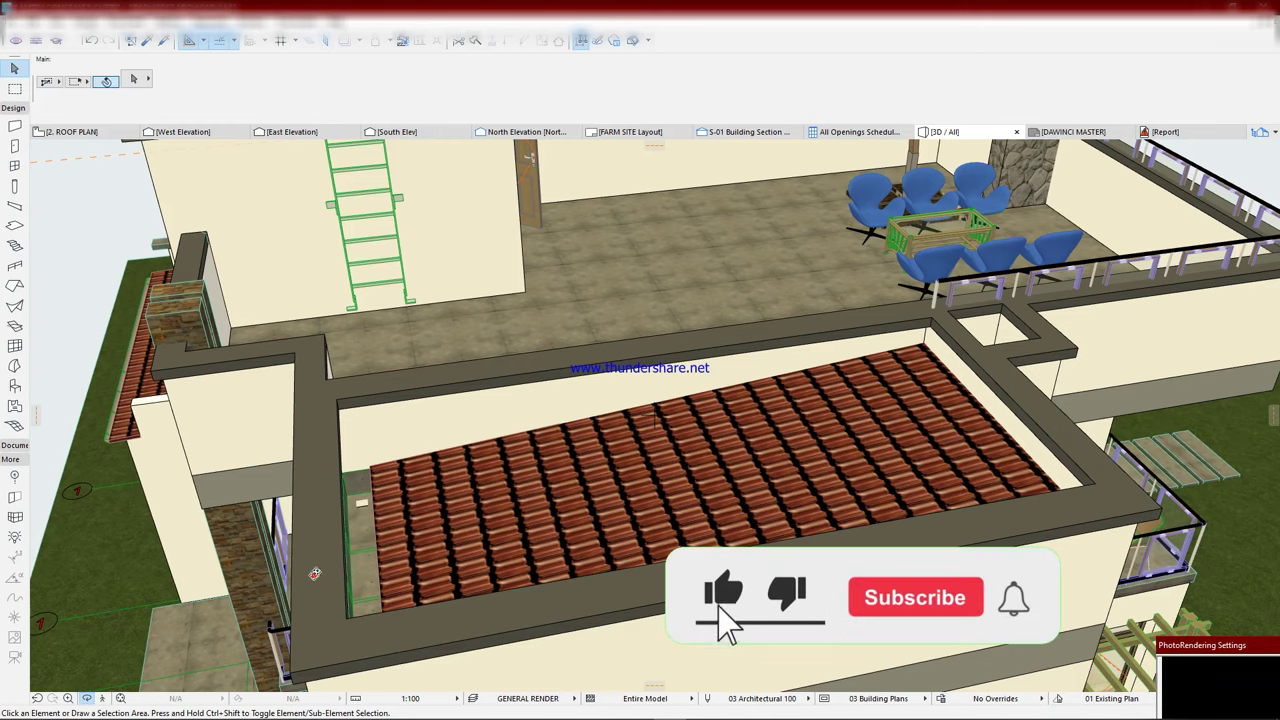
# - Orbit to a low angle and zoom in on the tiled roof's lower edge at the parapet wall
pyautogui.moveTo(319, 571); pyautogui.dragTo(424, 563)
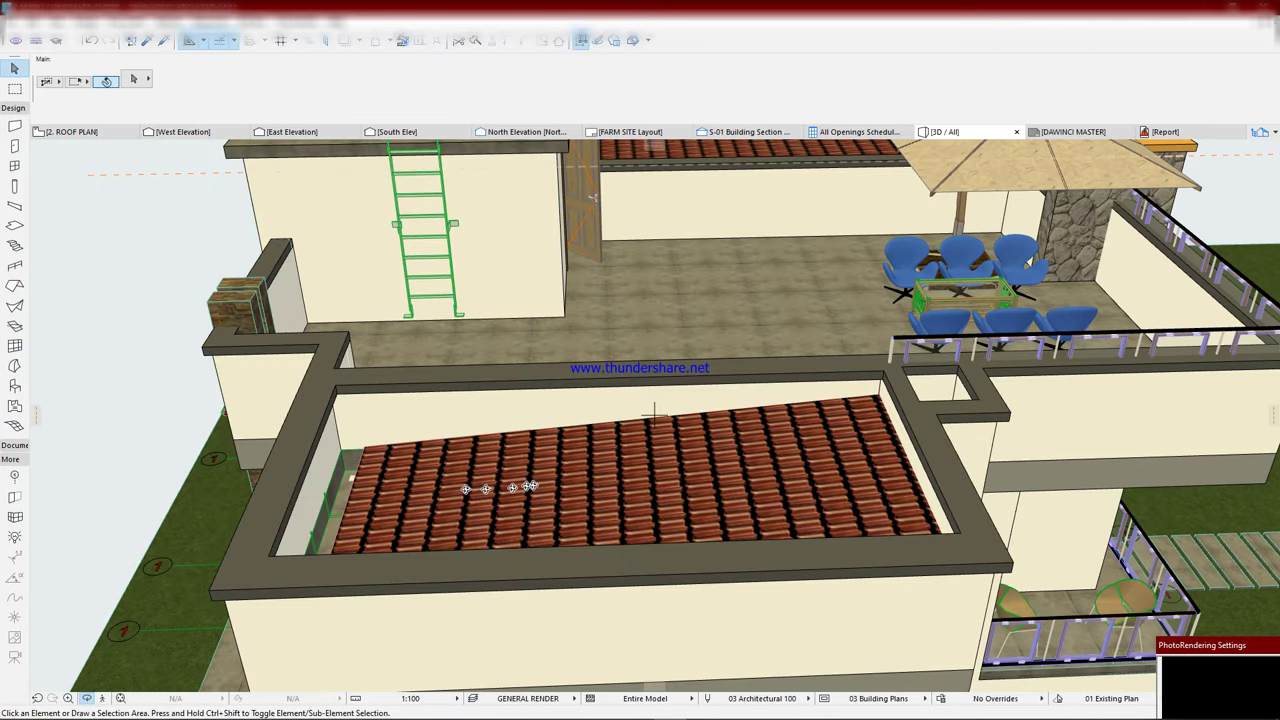
pyautogui.scroll(5, 344, 490)
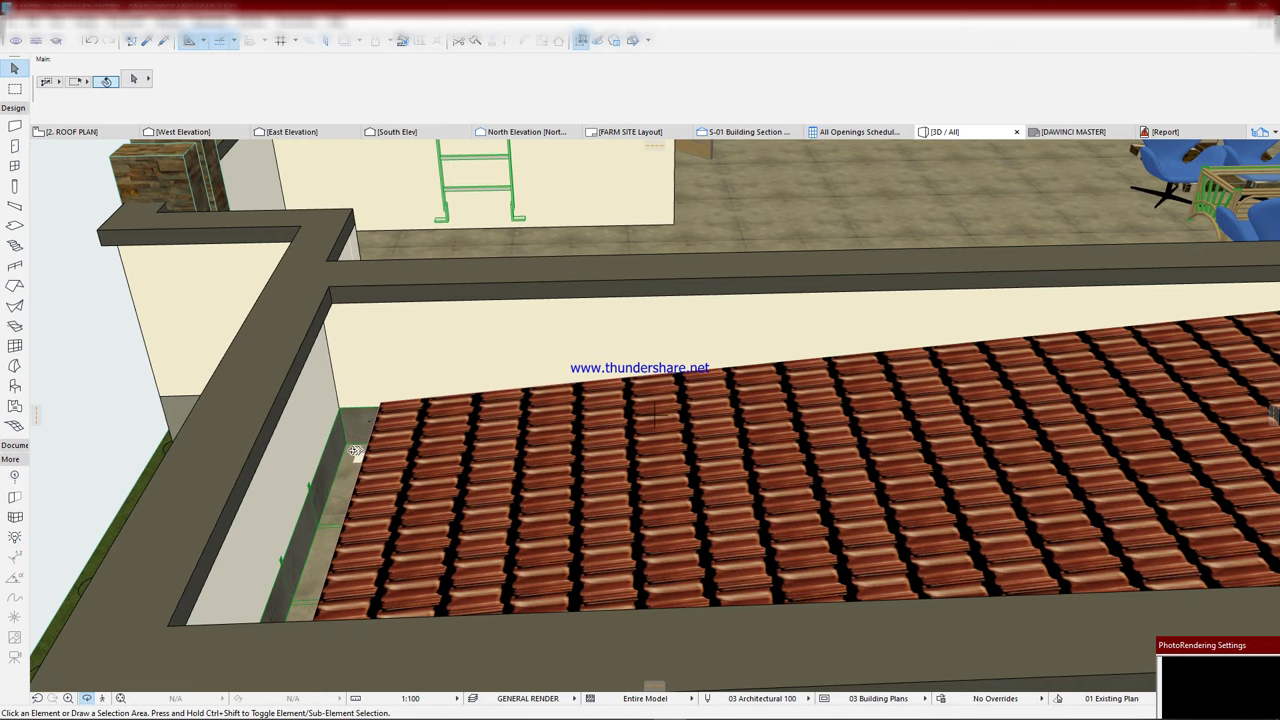
pyautogui.scroll(-2, 355, 460)
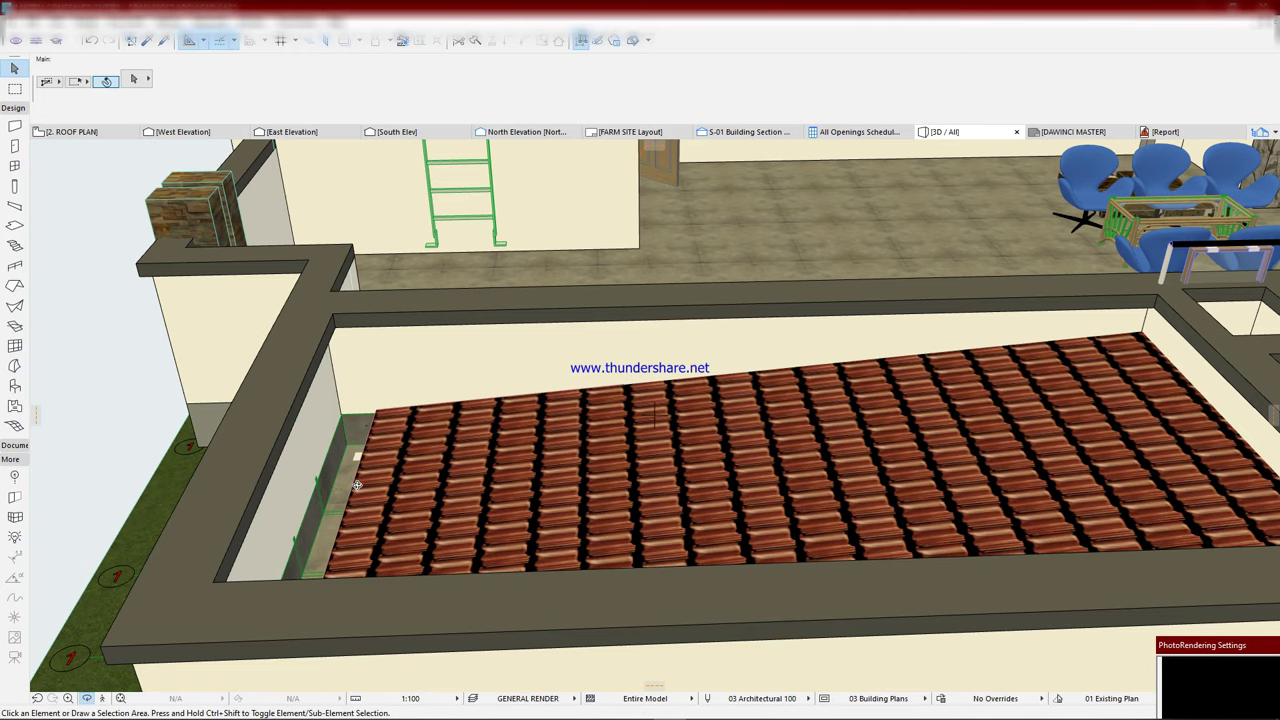
pyautogui.scroll(1, 346, 458)
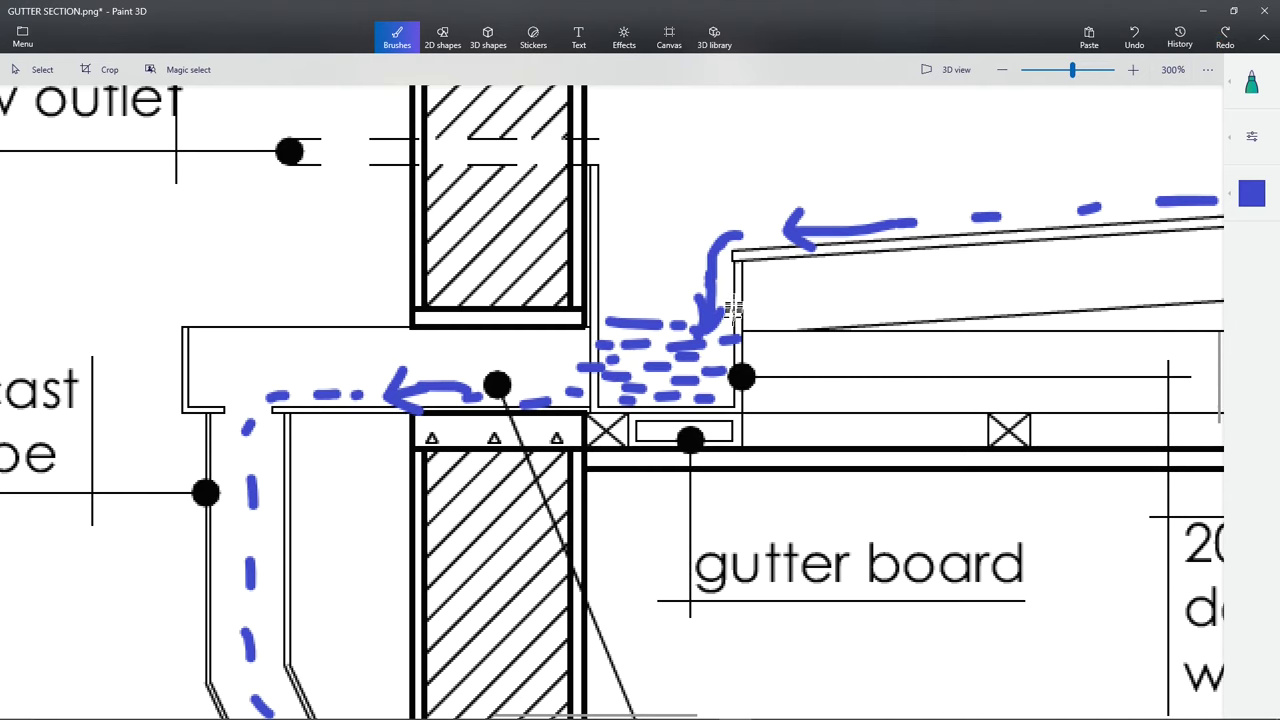
# - Draw a blue dashed flow stroke along the water path on GUTTER SECTION.png
pyautogui.moveTo(734, 296)
pyautogui.mouseDown()
pyautogui.moveTo(806, 313)
pyautogui.moveTo(826, 408)
pyautogui.moveTo(793, 387)
pyautogui.moveTo(826, 407)
pyautogui.moveTo(848, 358)
pyautogui.mouseUp()
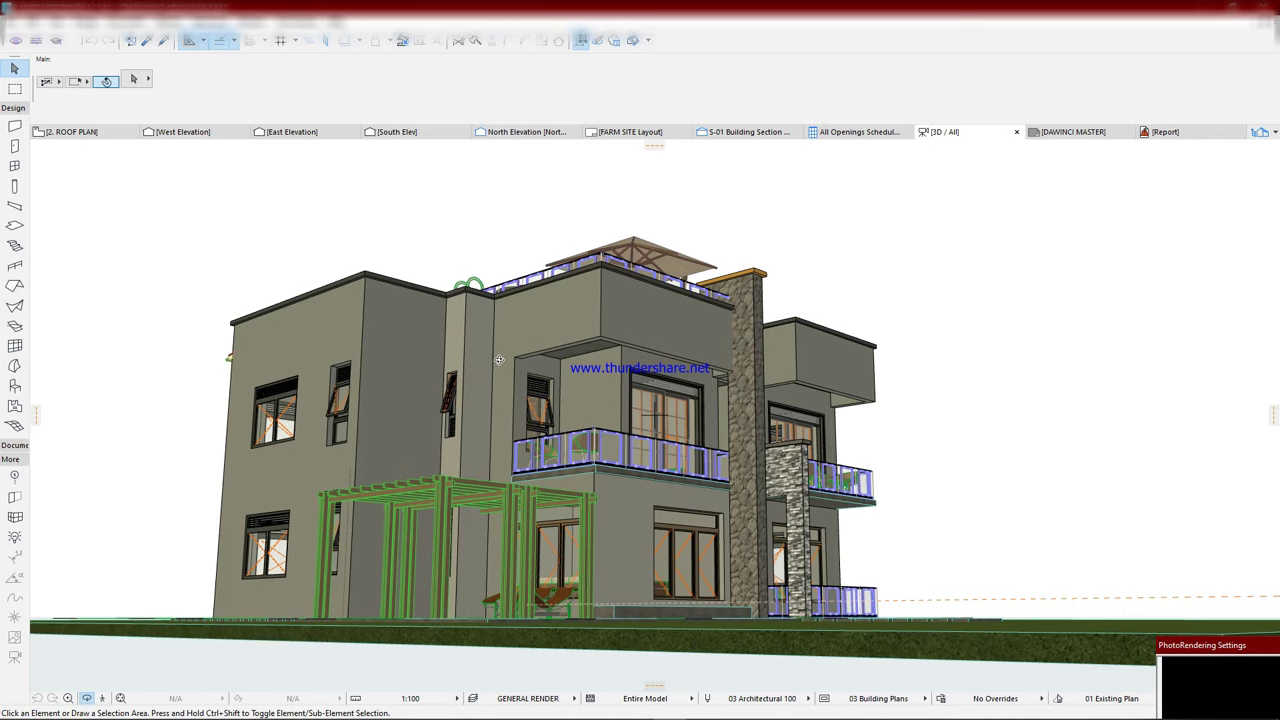
# - Orbit around the whole house from an aerial view to its right side
pyautogui.scroll(3, 499, 359)
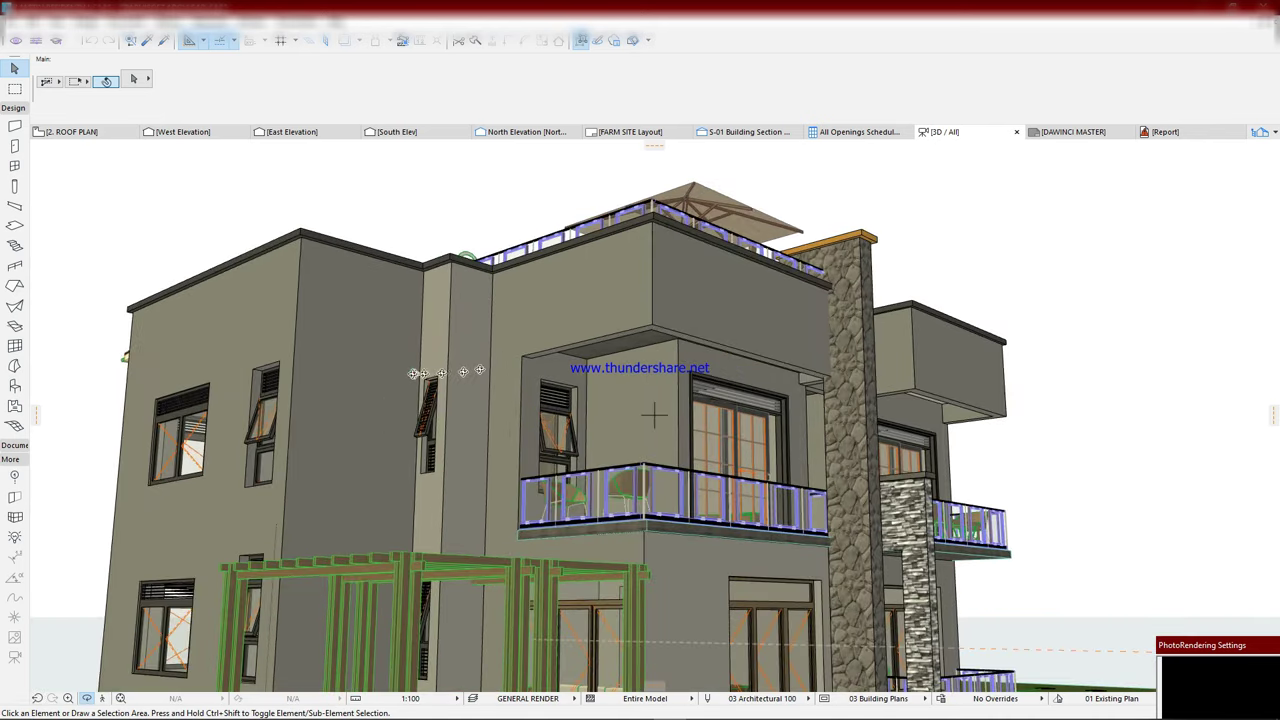
pyautogui.keyDown('shift'); pyautogui.moveTo(420, 390); pyautogui.dragTo(458, 445, button='middle'); pyautogui.keyUp('shift')
pyautogui.scroll(2, 566, 467)
pyautogui.keyDown('shift'); pyautogui.moveTo(566, 467); pyautogui.dragTo(564, 467, button='middle'); pyautogui.keyUp('shift')
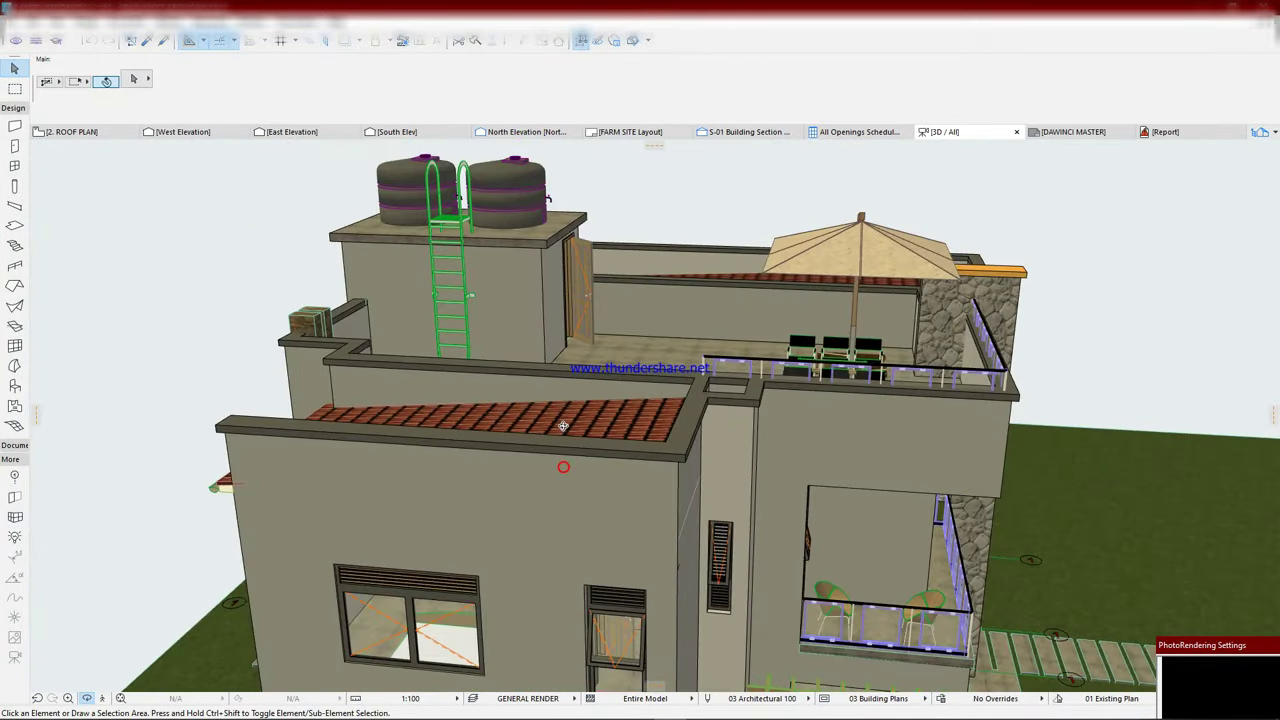
pyautogui.scroll(2, 558, 398)
pyautogui.keyDown('shift'); pyautogui.moveTo(558, 398); pyautogui.dragTo(657, 515, button='middle'); pyautogui.keyUp('shift')
# - Zoom in on the front corner with the balconies, stone column and rooftop umbrella
pyautogui.scroll(2, 632, 483)
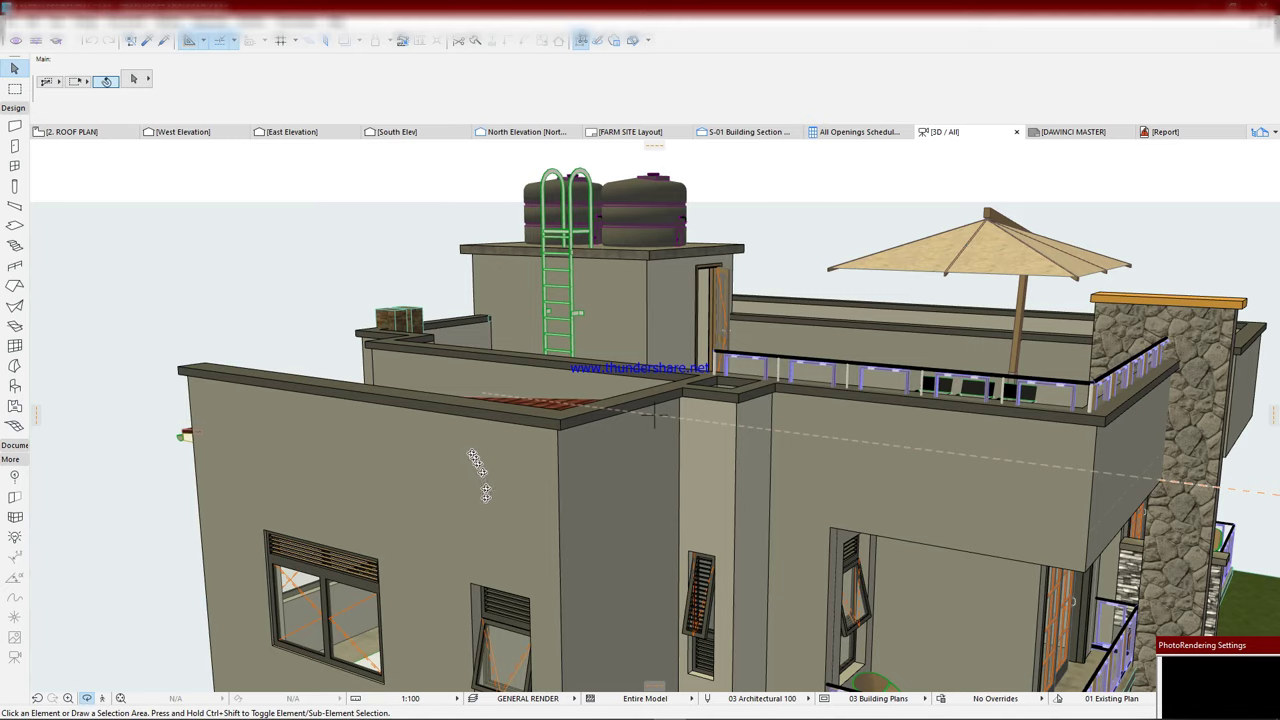
pyautogui.scroll(-6, 472, 473)
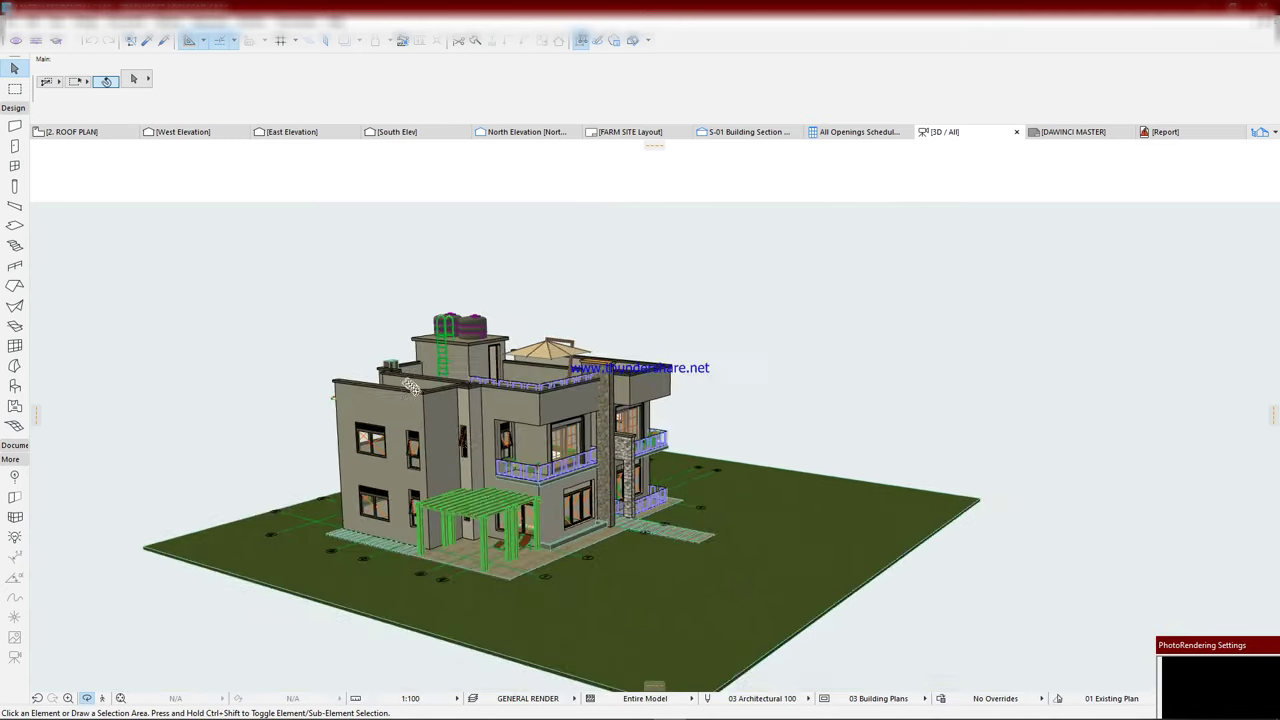
pyautogui.scroll(2, 509, 498)
pyautogui.scroll(2, 436, 275)
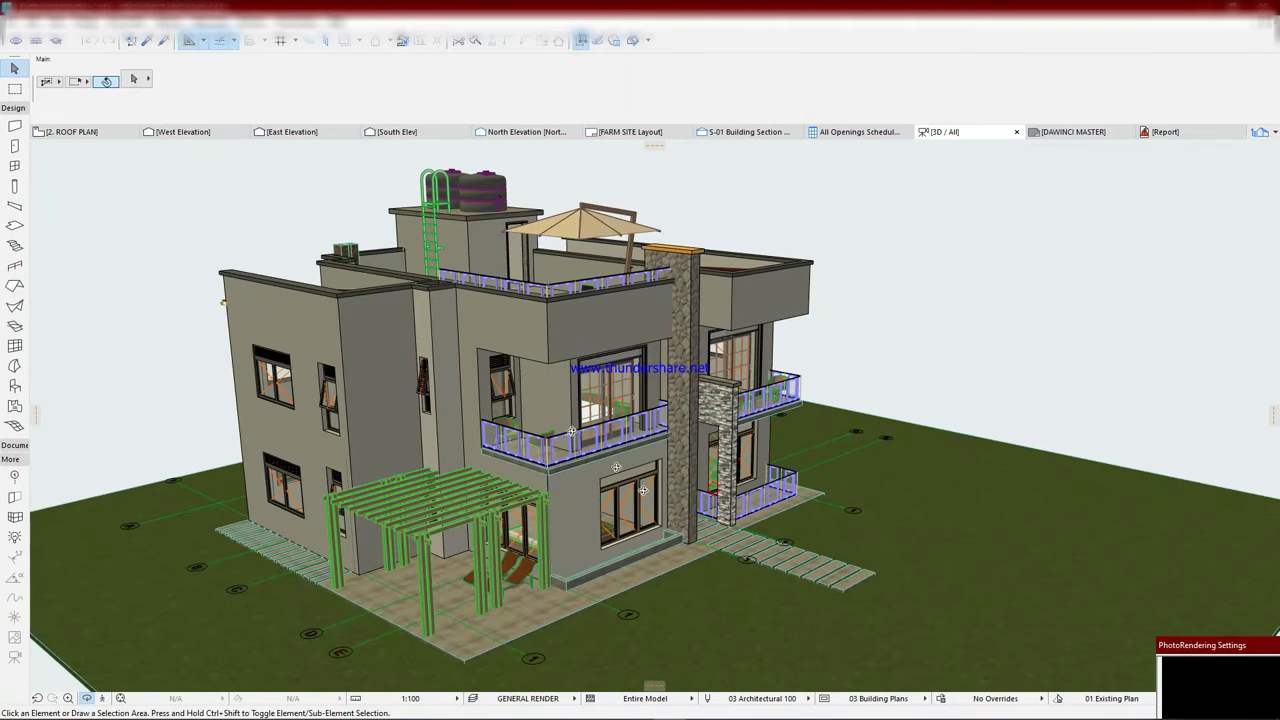
pyautogui.scroll(1, 436, 275)
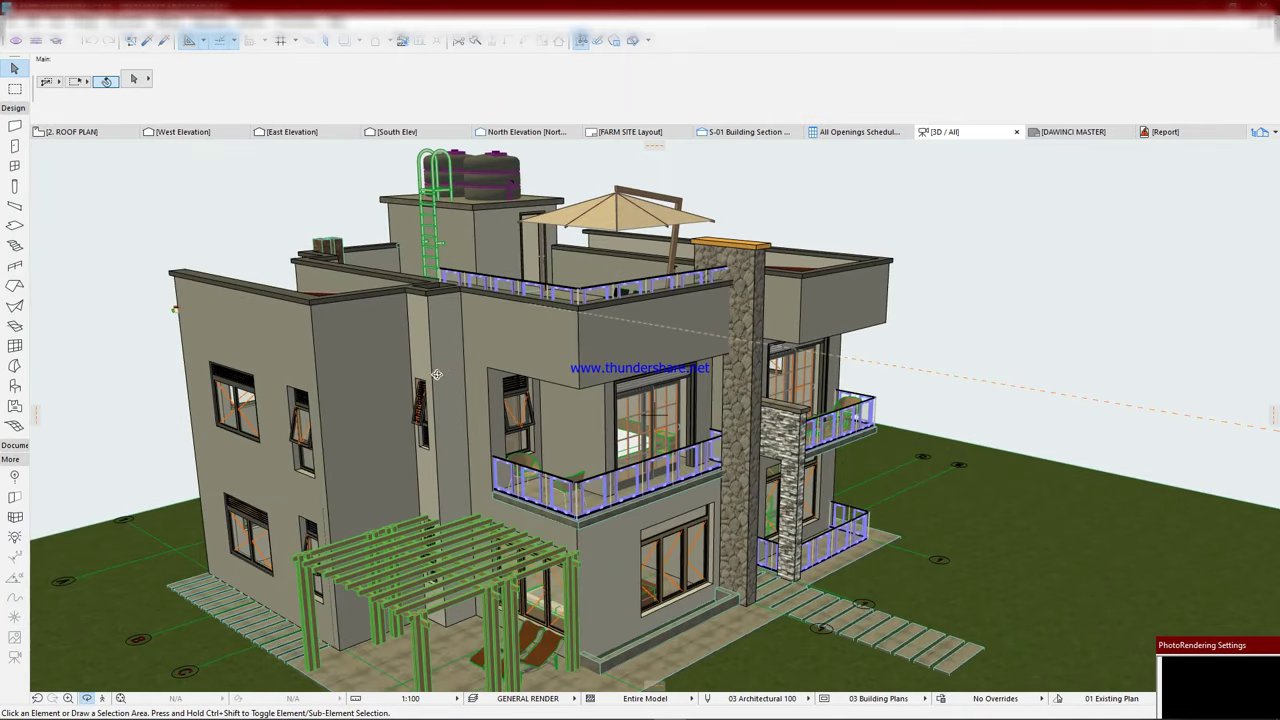
pyautogui.scroll(1, 388, 272)
pyautogui.scroll(1, 388, 272)
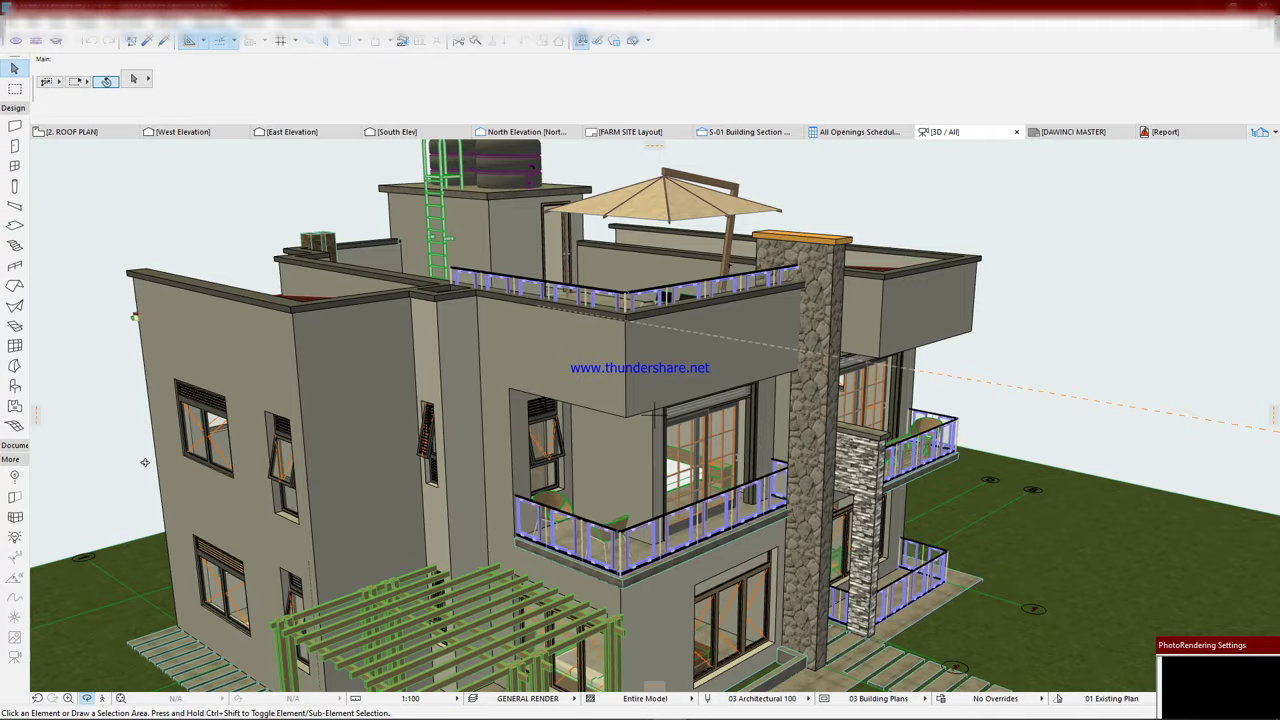
# - Orbit up and zoom to look down on the roof terrace
pyautogui.scroll(3, 145, 462)
pyautogui.keyDown('shift'); pyautogui.moveTo(145, 462); pyautogui.dragTo(410, 545, button='middle'); pyautogui.keyUp('shift')
pyautogui.scroll(2, 410, 545)
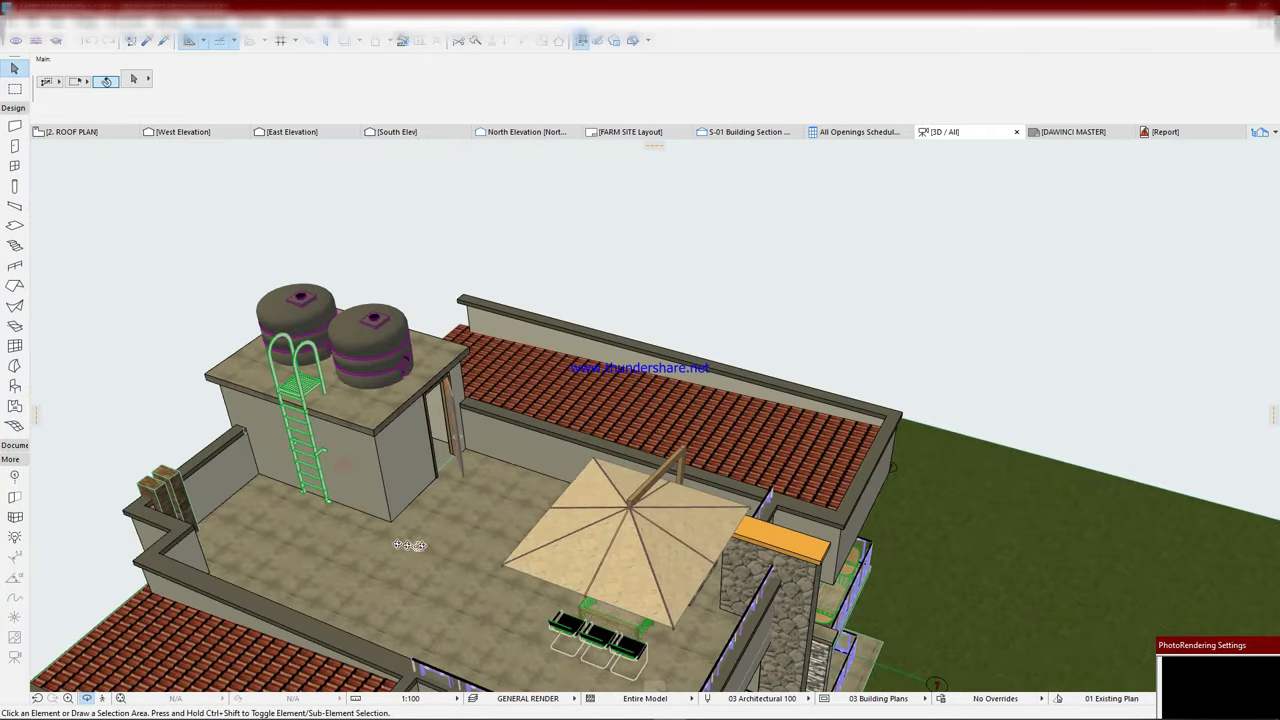
pyautogui.scroll(-4, 486, 521)
pyautogui.scroll(3, 587, 513)
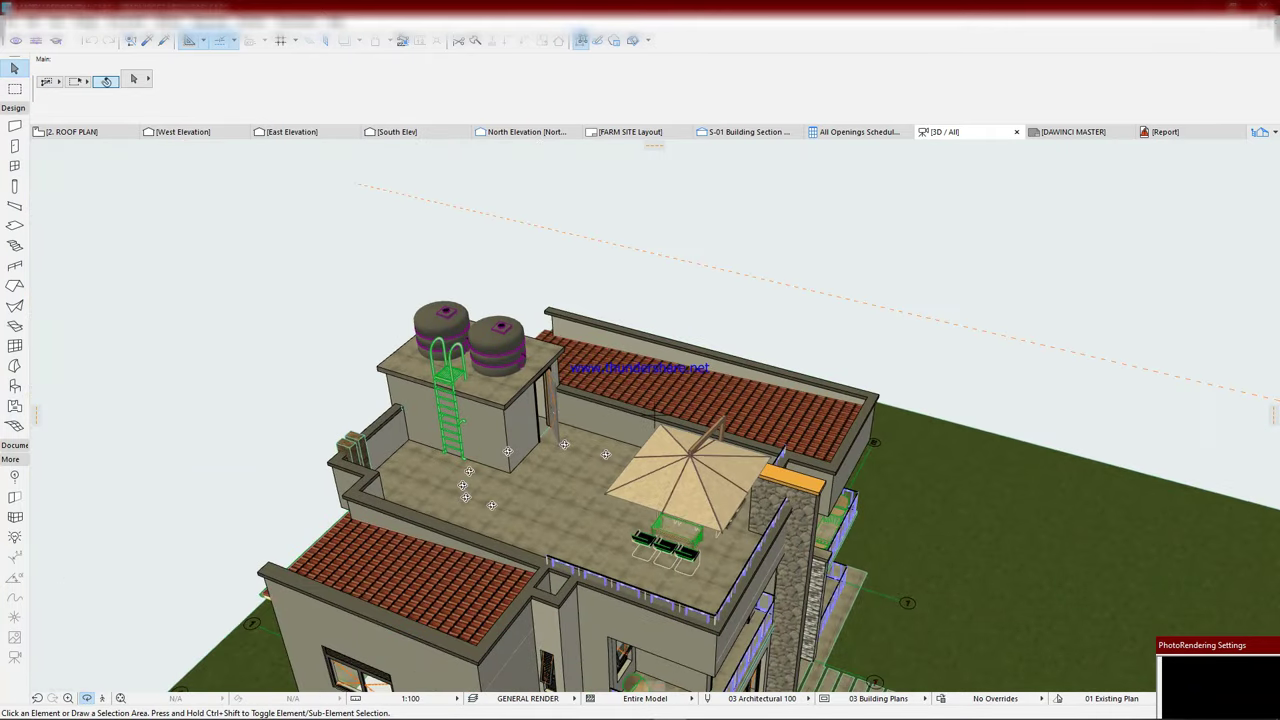
pyautogui.scroll(2, 480, 481)
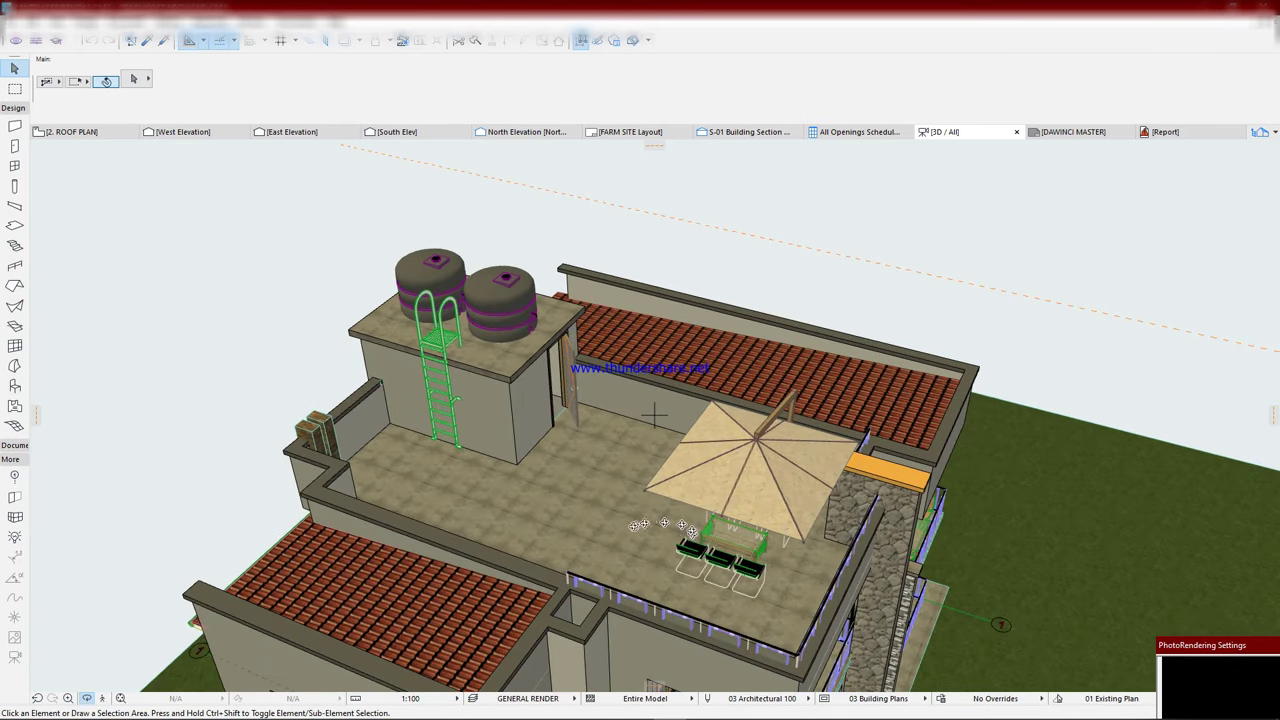
pyautogui.scroll(2, 618, 503)
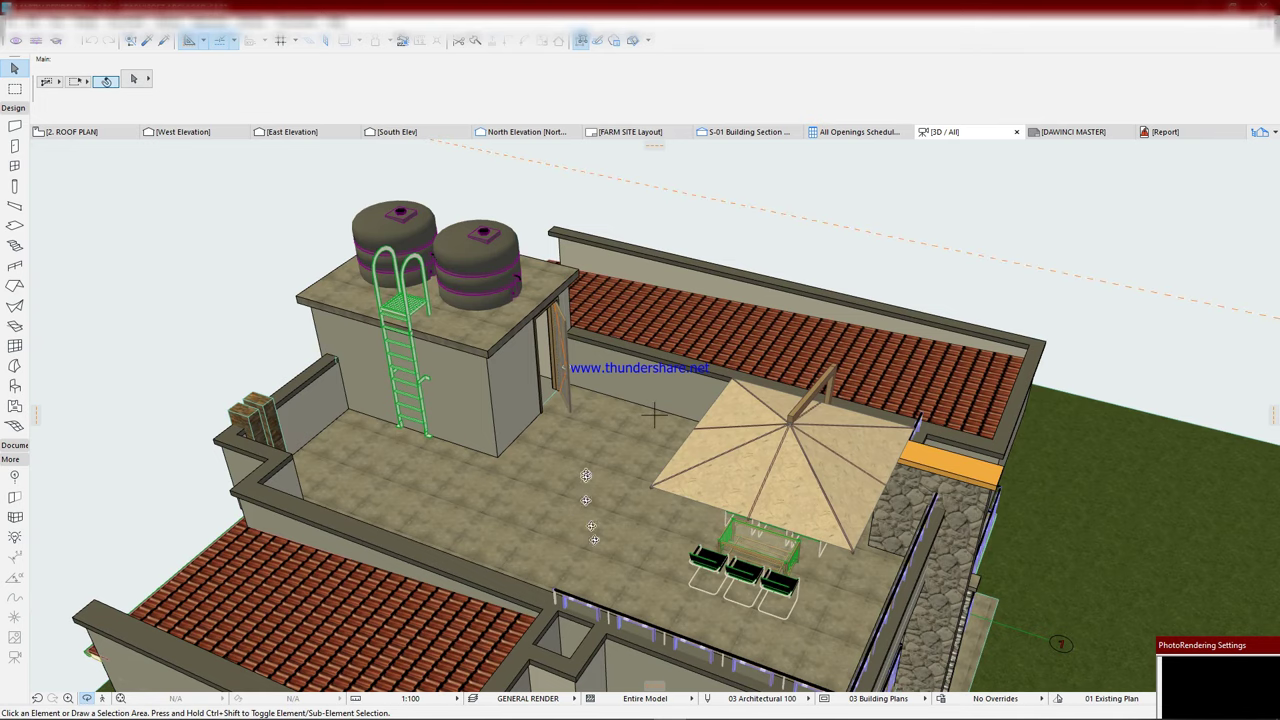
pyautogui.scroll(-3, 614, 529)
# - Orbit to a top-down view squarely over the terrace umbrella
pyautogui.keyDown('shift'); pyautogui.moveTo(460, 486); pyautogui.dragTo(464, 457, button='middle'); pyautogui.keyUp('shift')
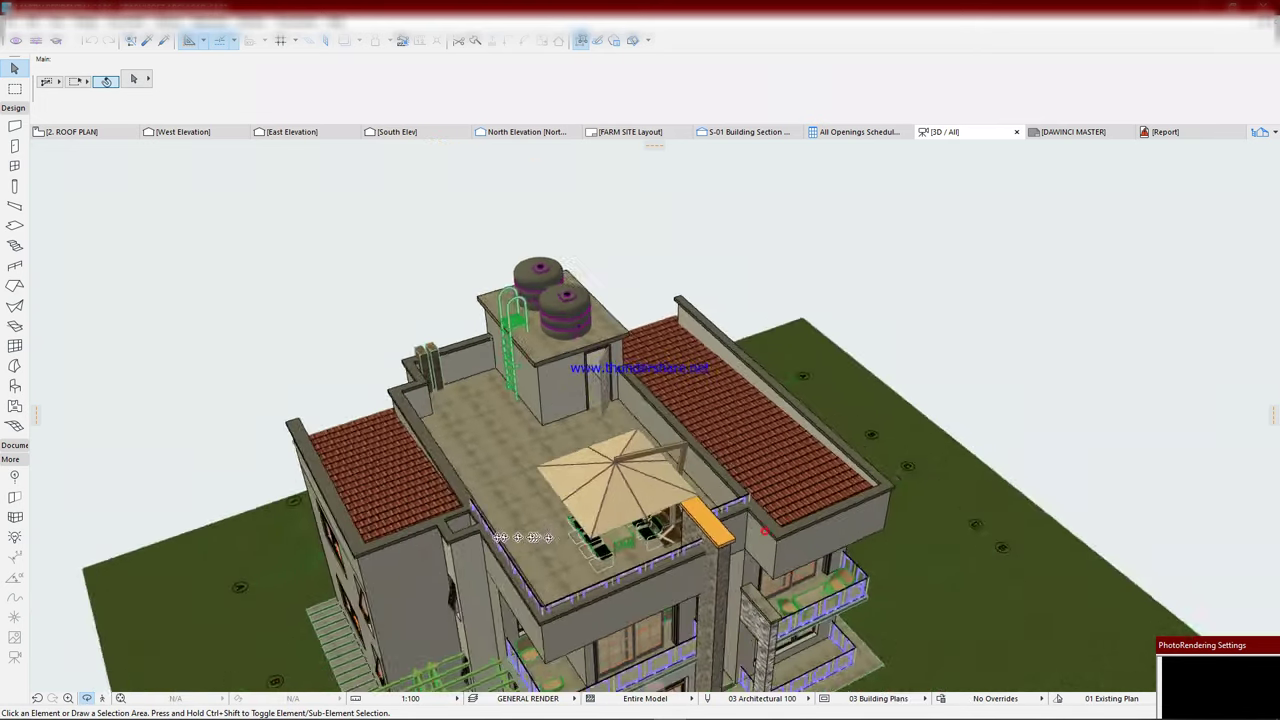
pyautogui.scroll(2, 486, 521)
pyautogui.scroll(2, 486, 521)
pyautogui.keyDown('shift'); pyautogui.moveTo(486, 521); pyautogui.dragTo(439, 520, button='middle'); pyautogui.keyUp('shift')
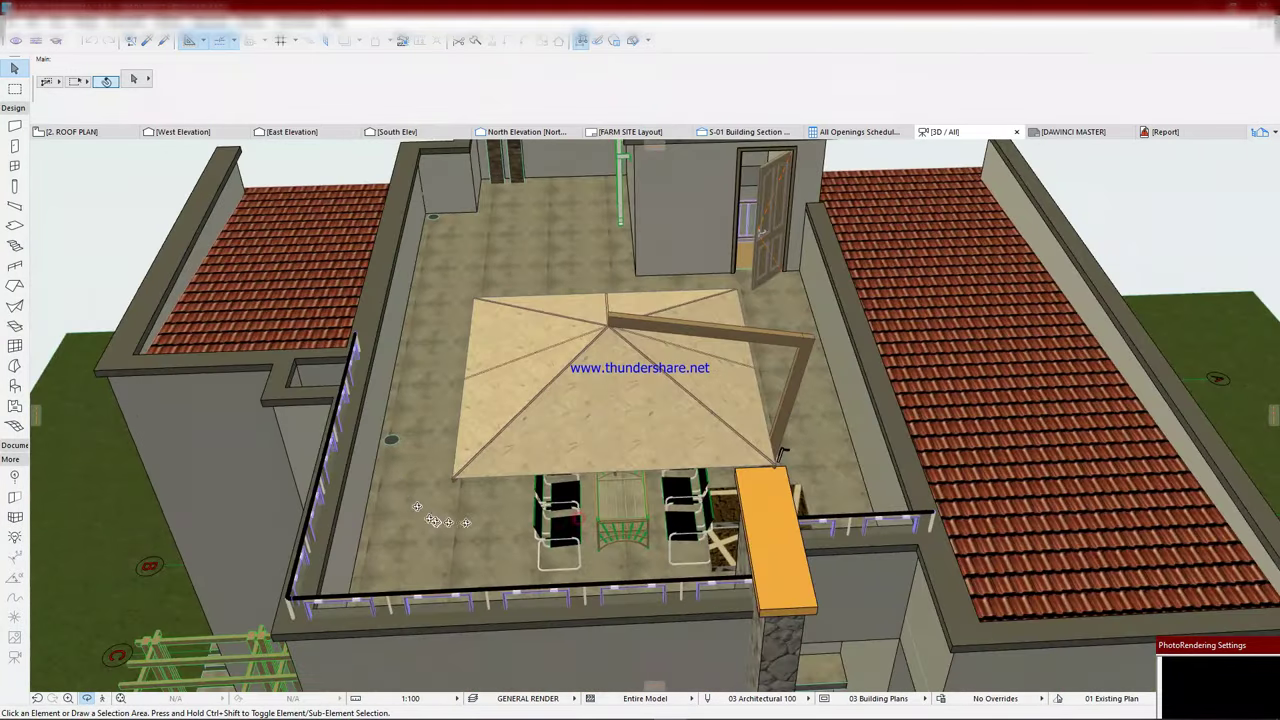
pyautogui.scroll(3, 405, 412)
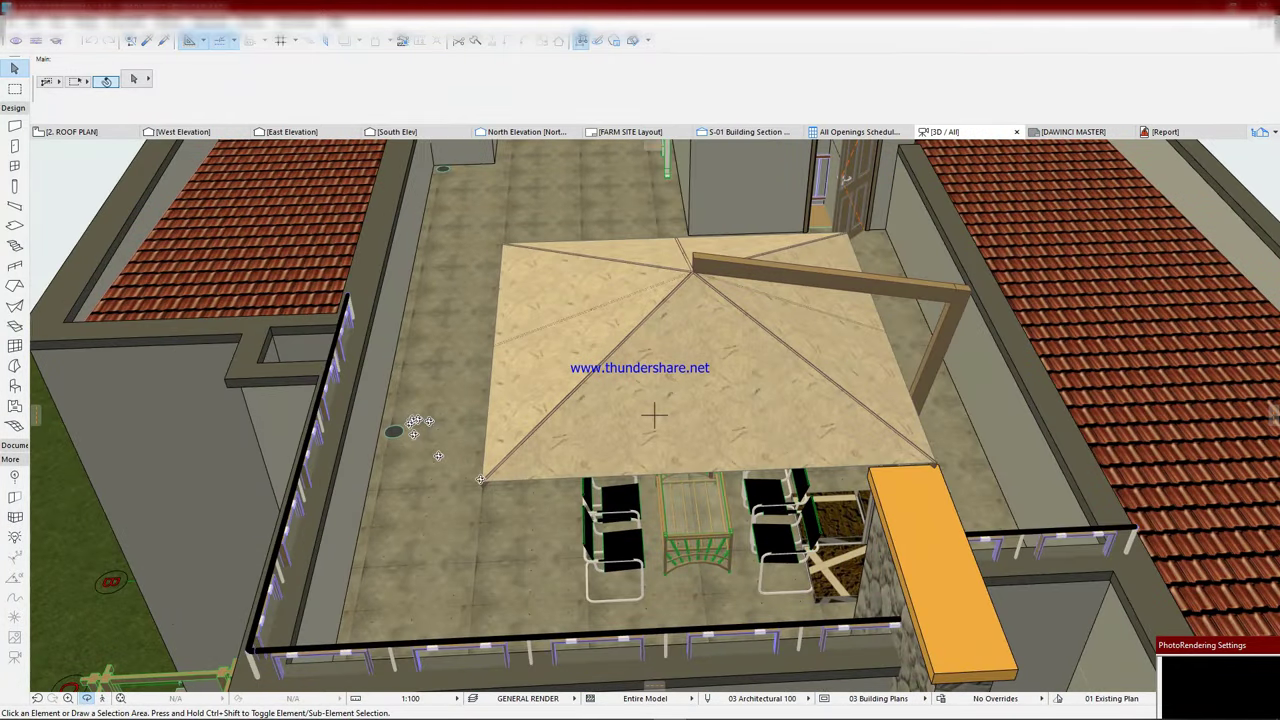
pyautogui.keyDown('shift'); pyautogui.moveTo(621, 568); pyautogui.dragTo(621, 577, button='middle'); pyautogui.keyUp('shift')
pyautogui.keyDown('shift'); pyautogui.moveTo(651, 418); pyautogui.dragTo(655, 430, button='middle'); pyautogui.keyUp('shift')
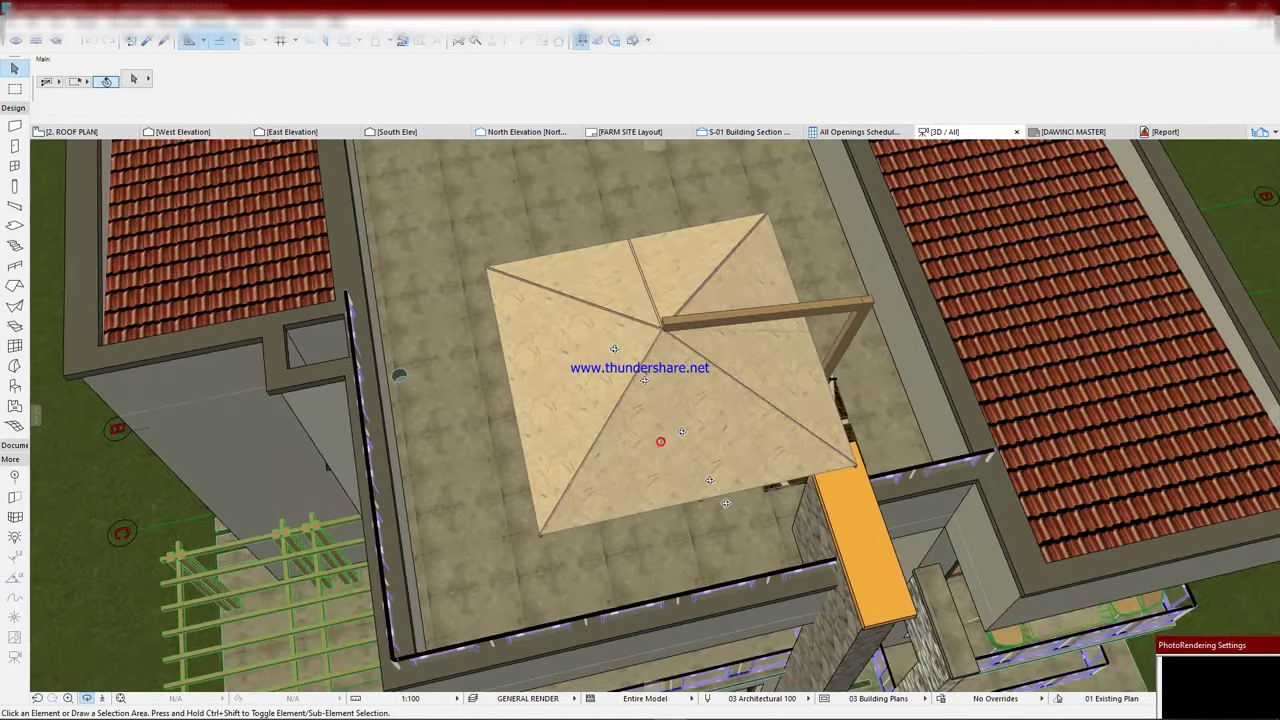
# - Tilt lower to reveal the chairs, walls, water tanks and ladder
pyautogui.keyDown('shift'); pyautogui.moveTo(673, 479); pyautogui.dragTo(307, 183, button='middle'); pyautogui.keyUp('shift')
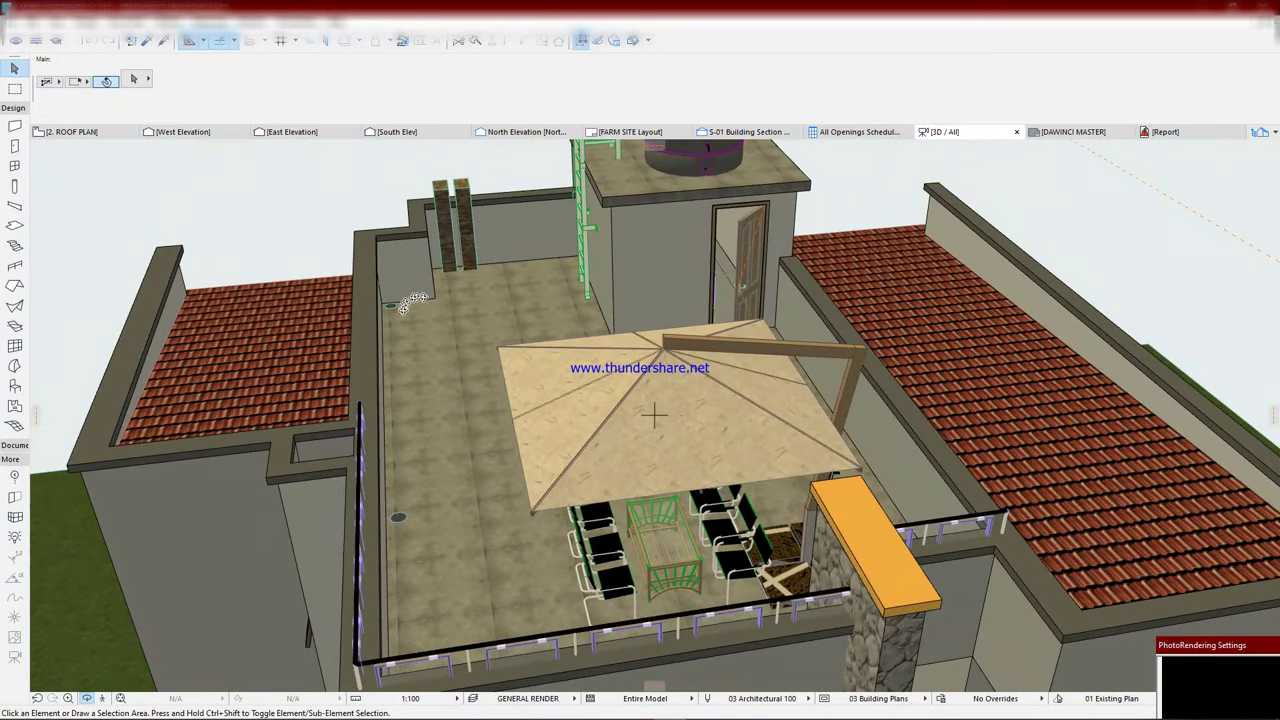
pyautogui.scroll(3, 340, 447)
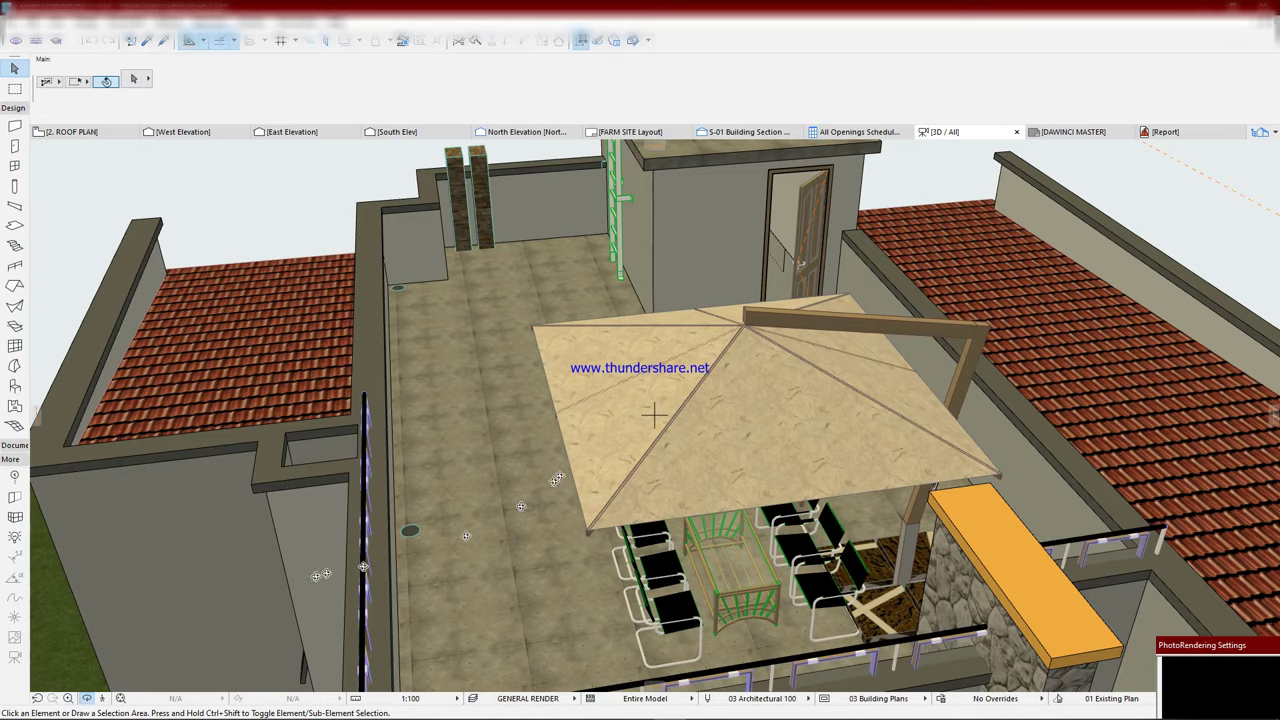
pyautogui.moveTo(557, 479); pyautogui.dragTo(555, 478)
# - Orbit slightly higher to show more of the terrace floor
pyautogui.scroll(-3, 557, 479)
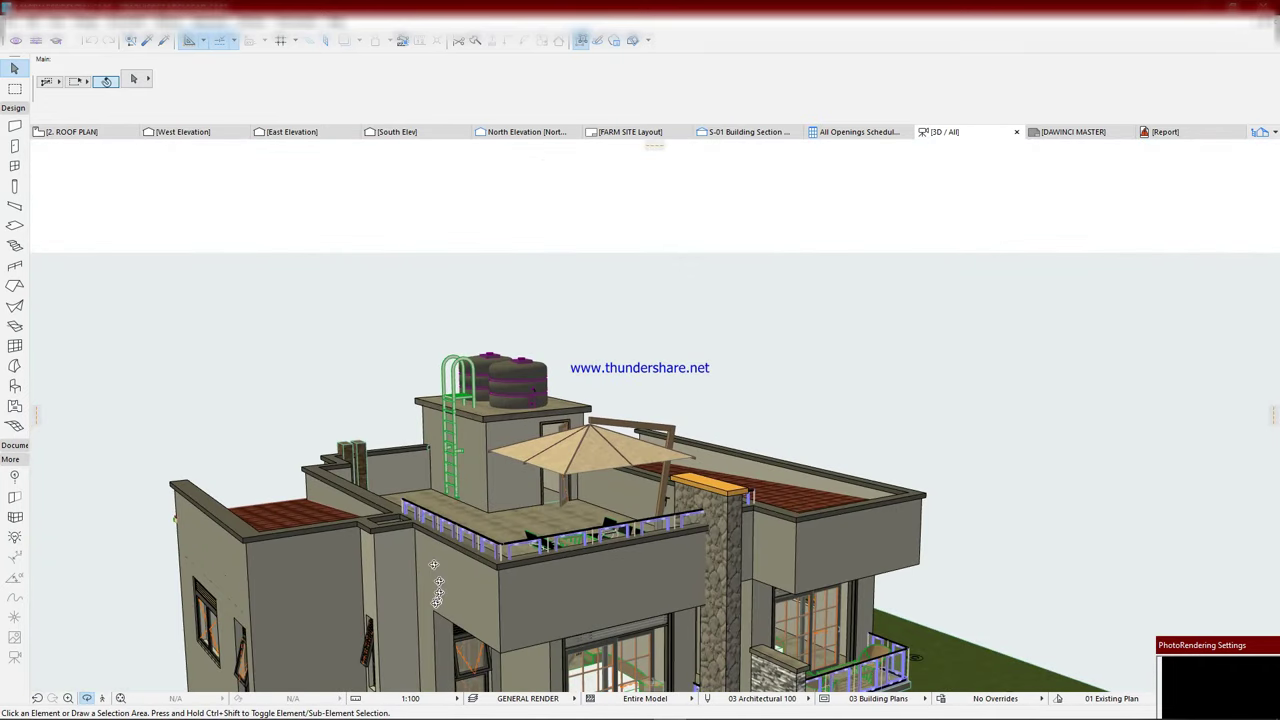
pyautogui.scroll(5, 570, 484)
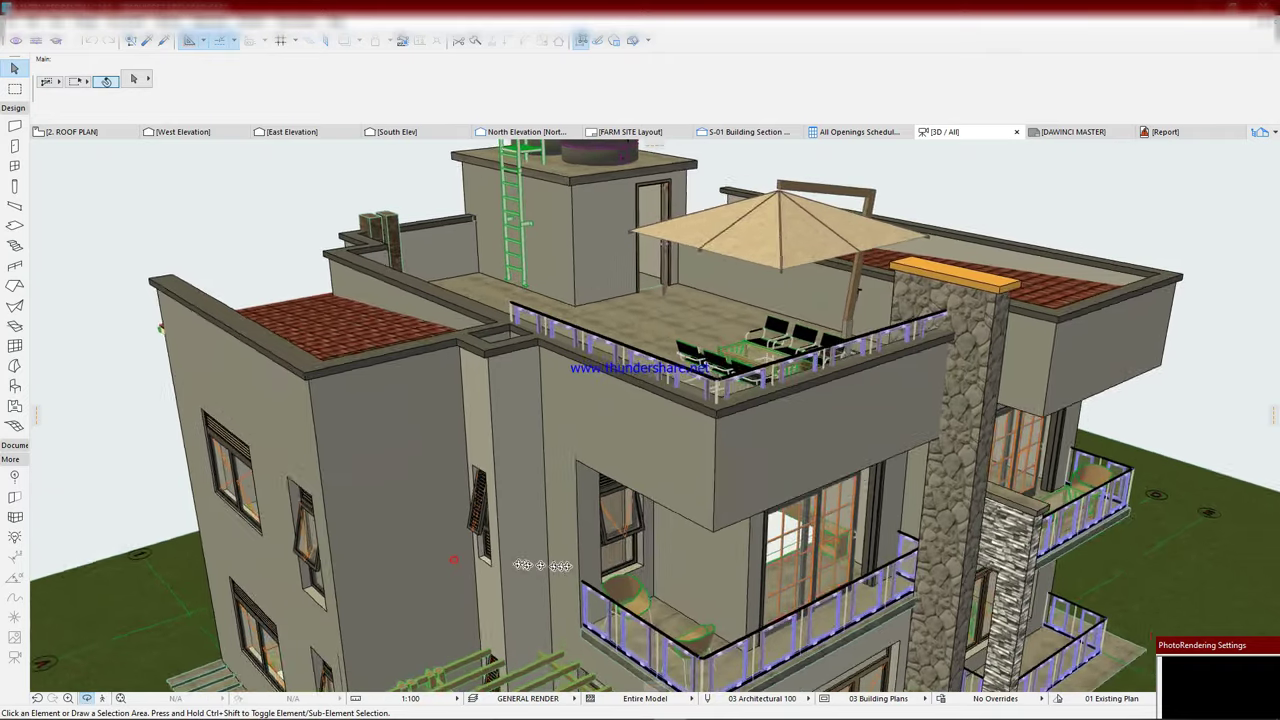
pyautogui.moveTo(540, 565); pyautogui.dragTo(530, 582)
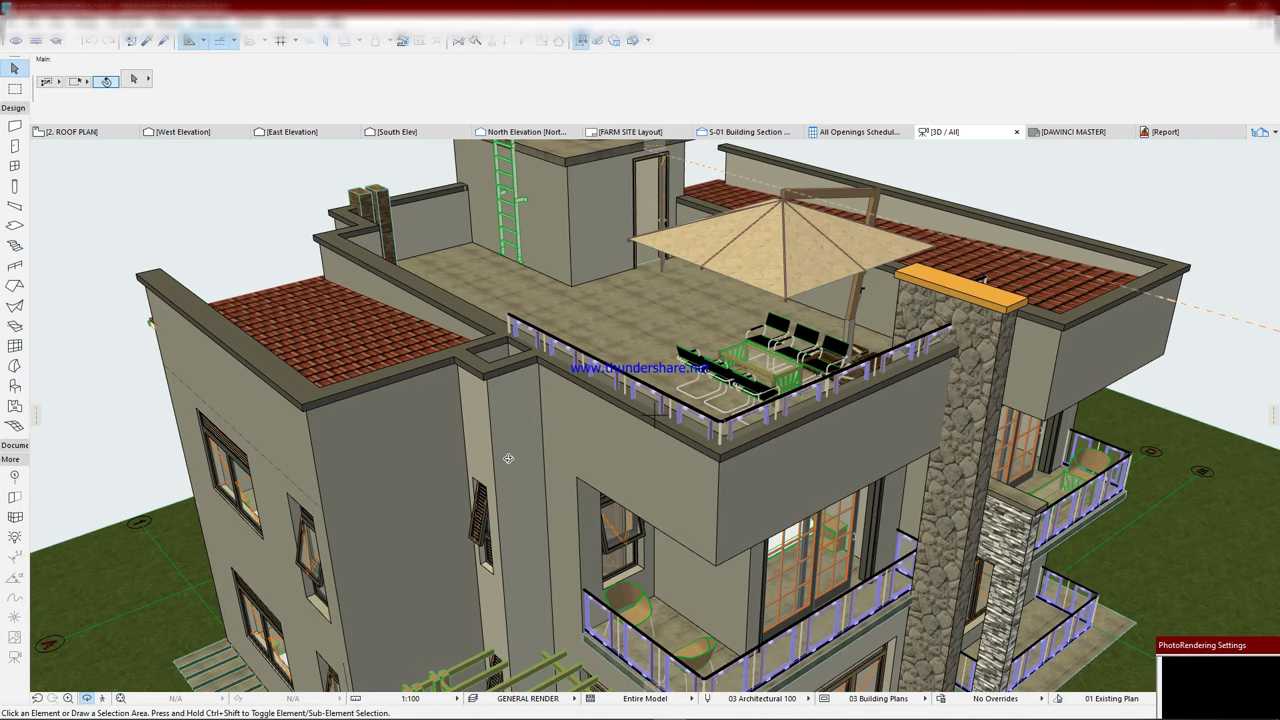
pyautogui.scroll(-5, 508, 458)
# - Orbit to the left side and zoom in on the tiled roof, edge gutter and white downpipe
pyautogui.moveTo(508, 458)
pyautogui.mouseDown()
pyautogui.moveTo(551, 469)
pyautogui.moveTo(506, 434)
pyautogui.mouseUp()
pyautogui.scroll(3, 506, 434)
pyautogui.scroll(5, 397, 479)
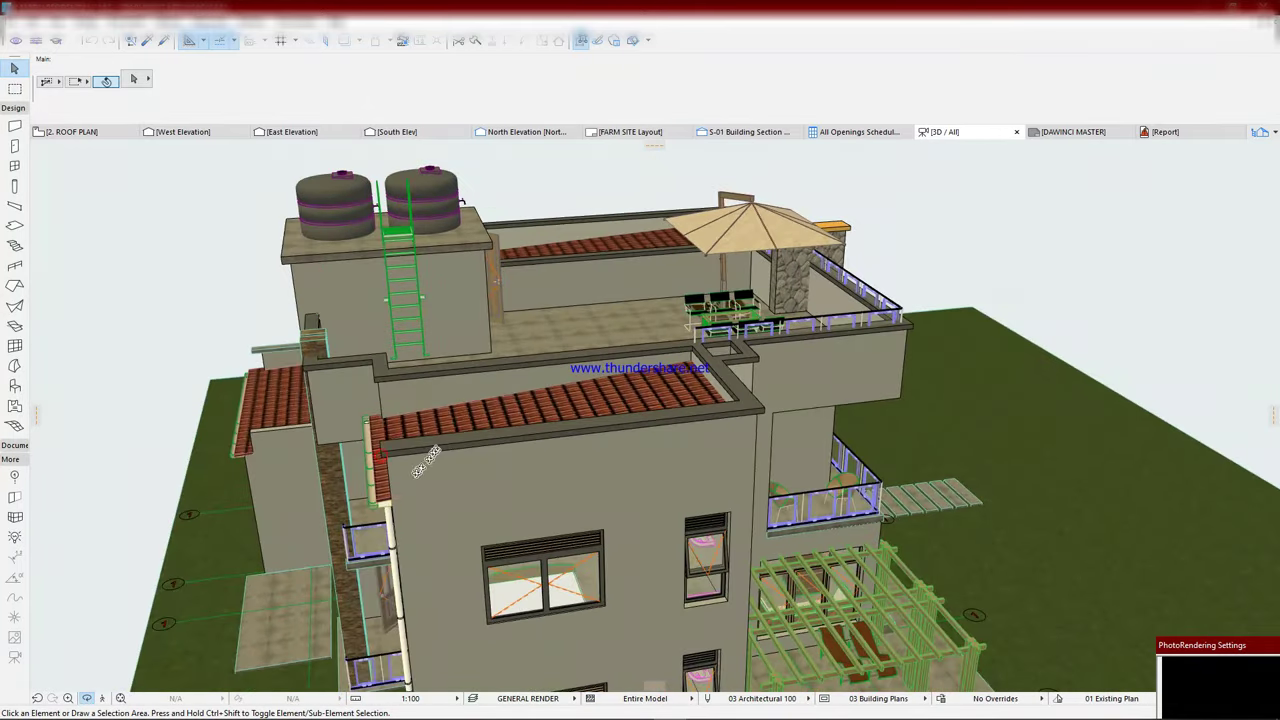
pyautogui.scroll(-10, 397, 479)
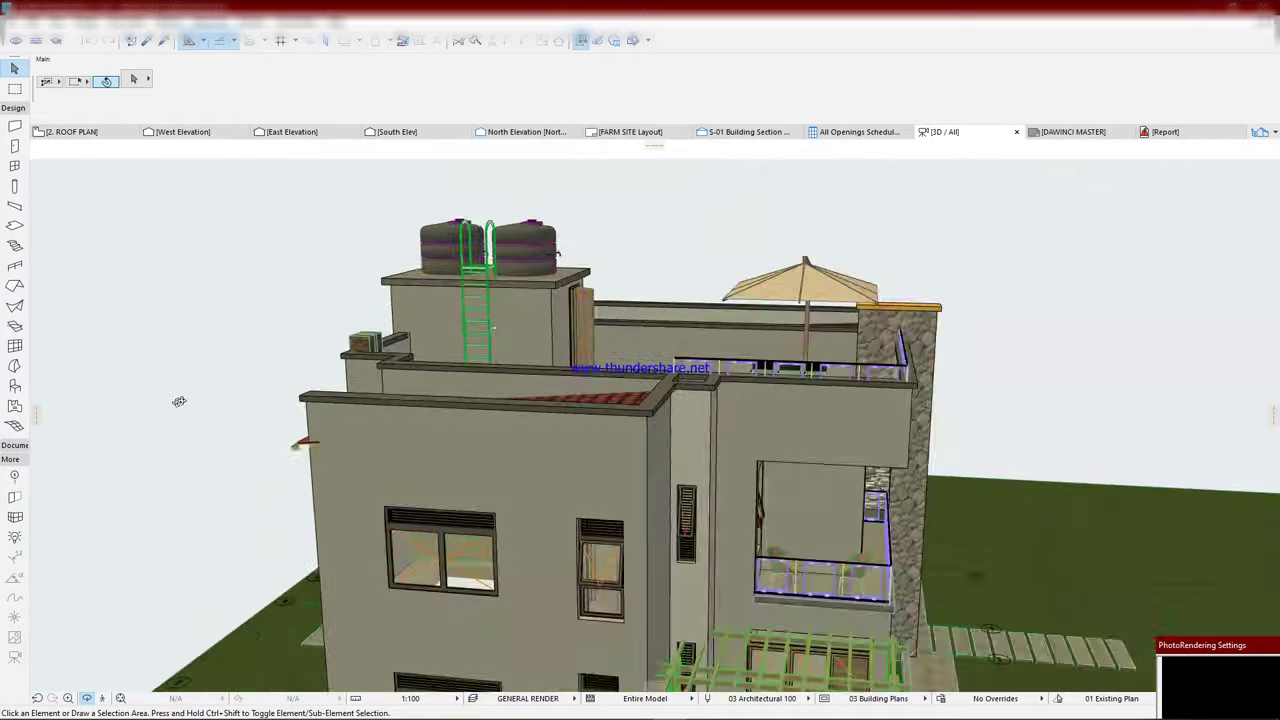
pyautogui.moveTo(397, 479); pyautogui.dragTo(500, 470)
pyautogui.scroll(6, 540, 480)
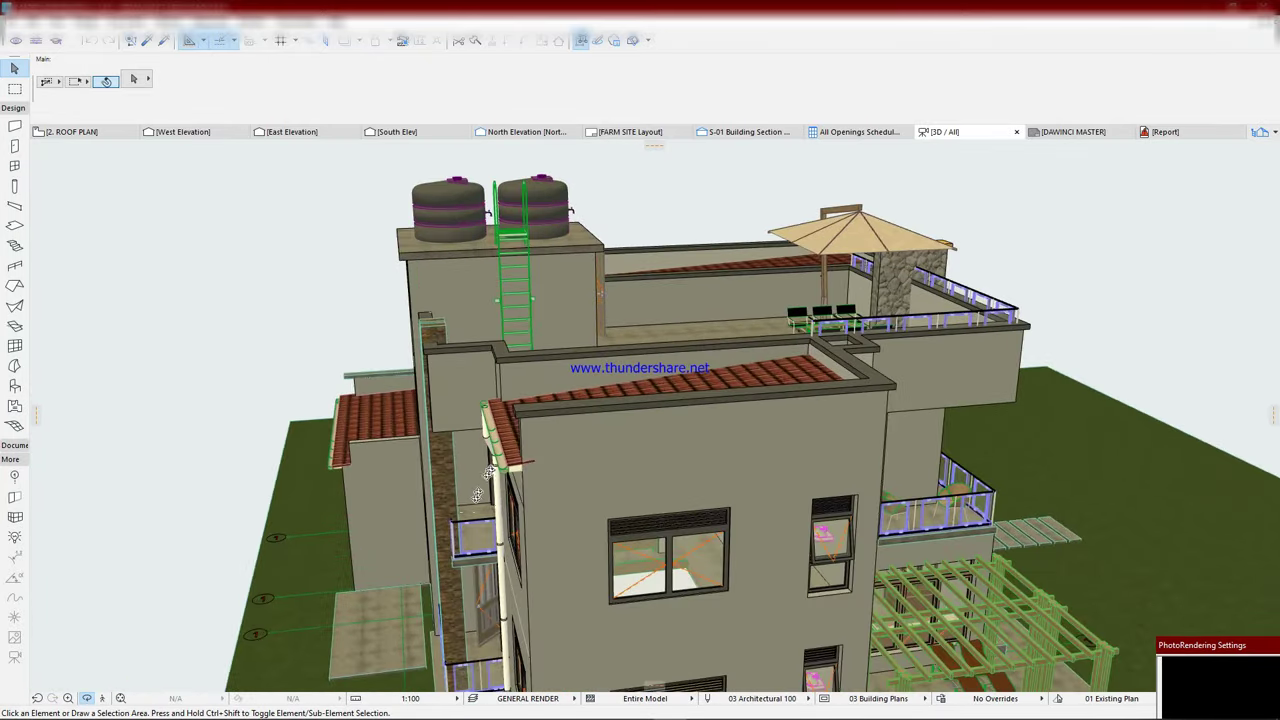
pyautogui.scroll(5, 560, 505)
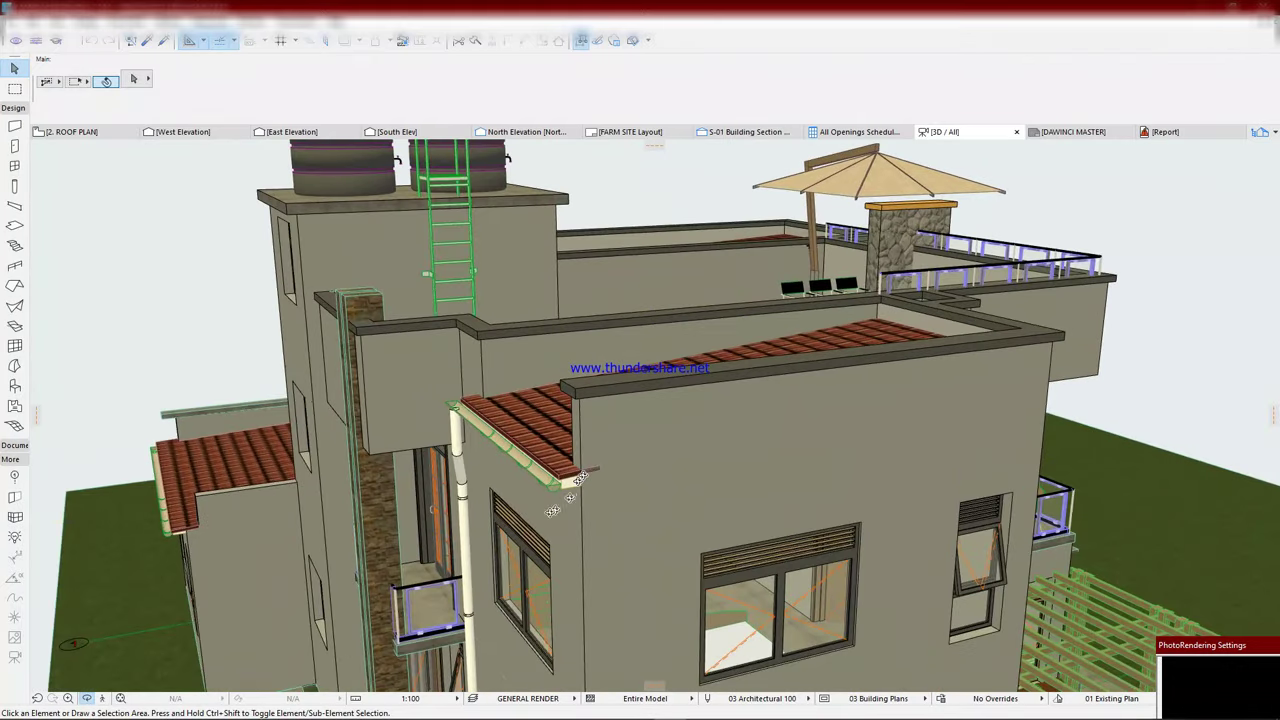
pyautogui.scroll(4, 565, 507)
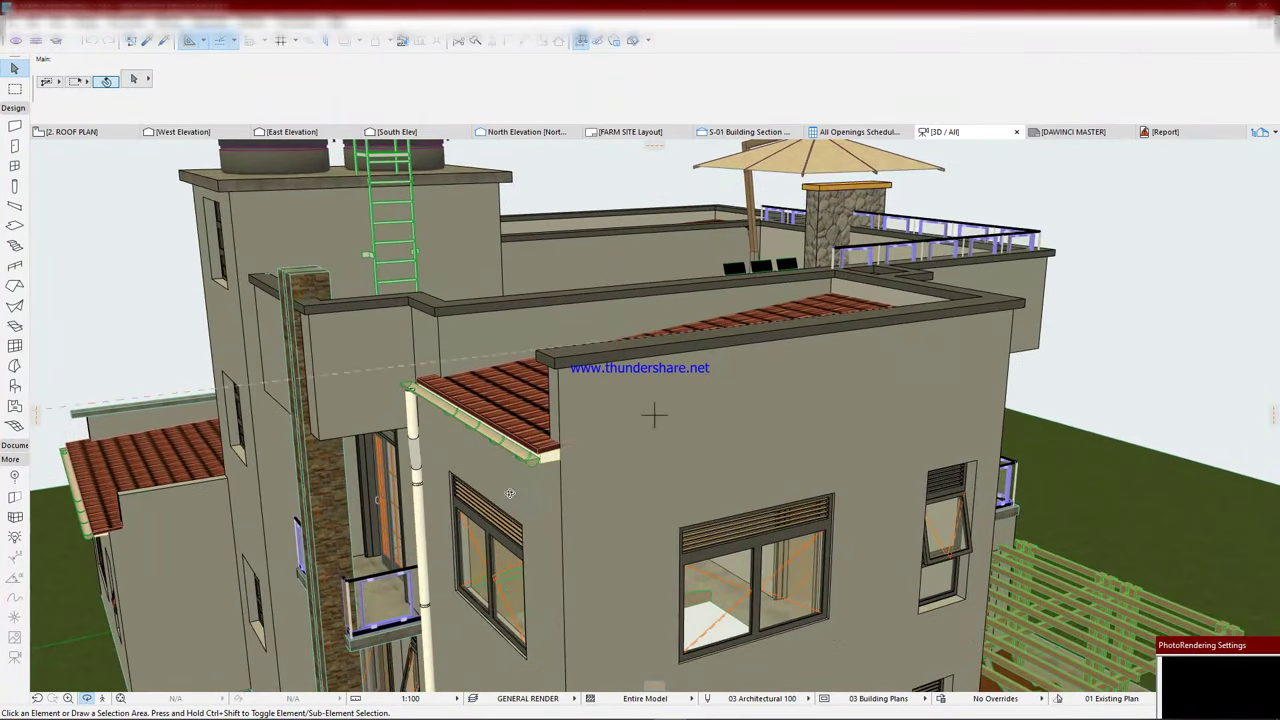
pyautogui.scroll(1, 654, 414)
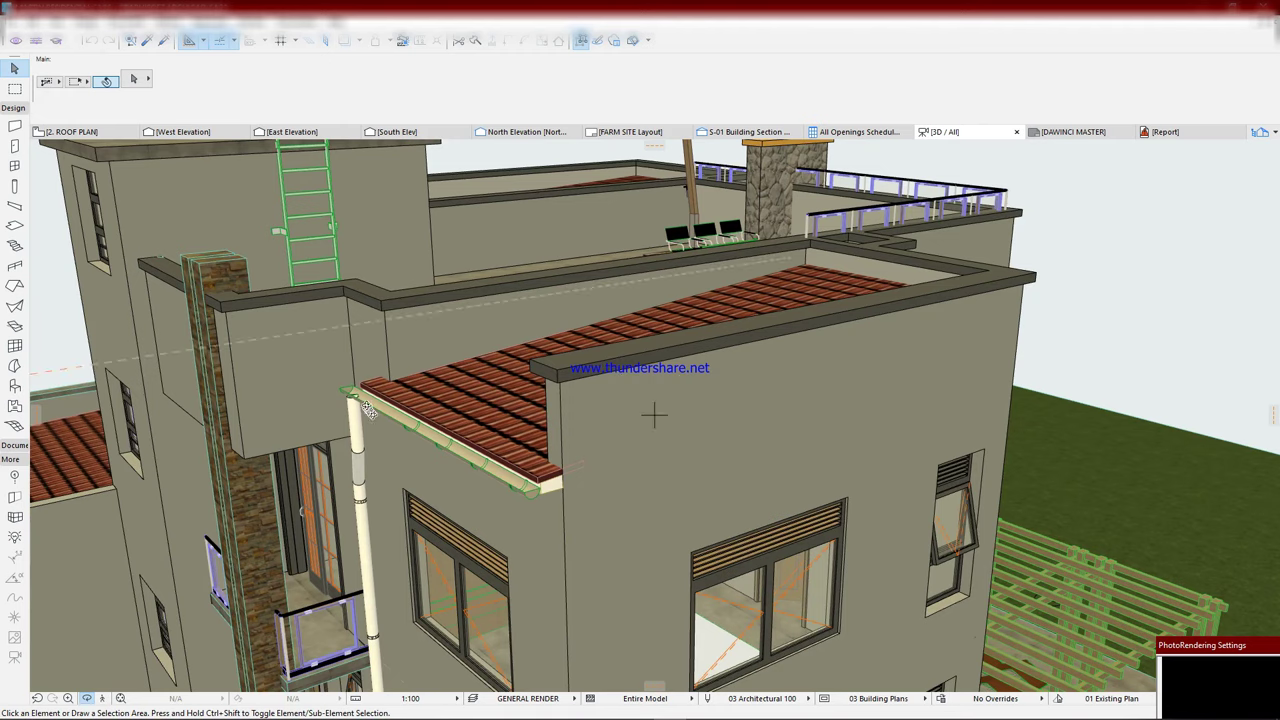
pyautogui.scroll(-6, 654, 414)
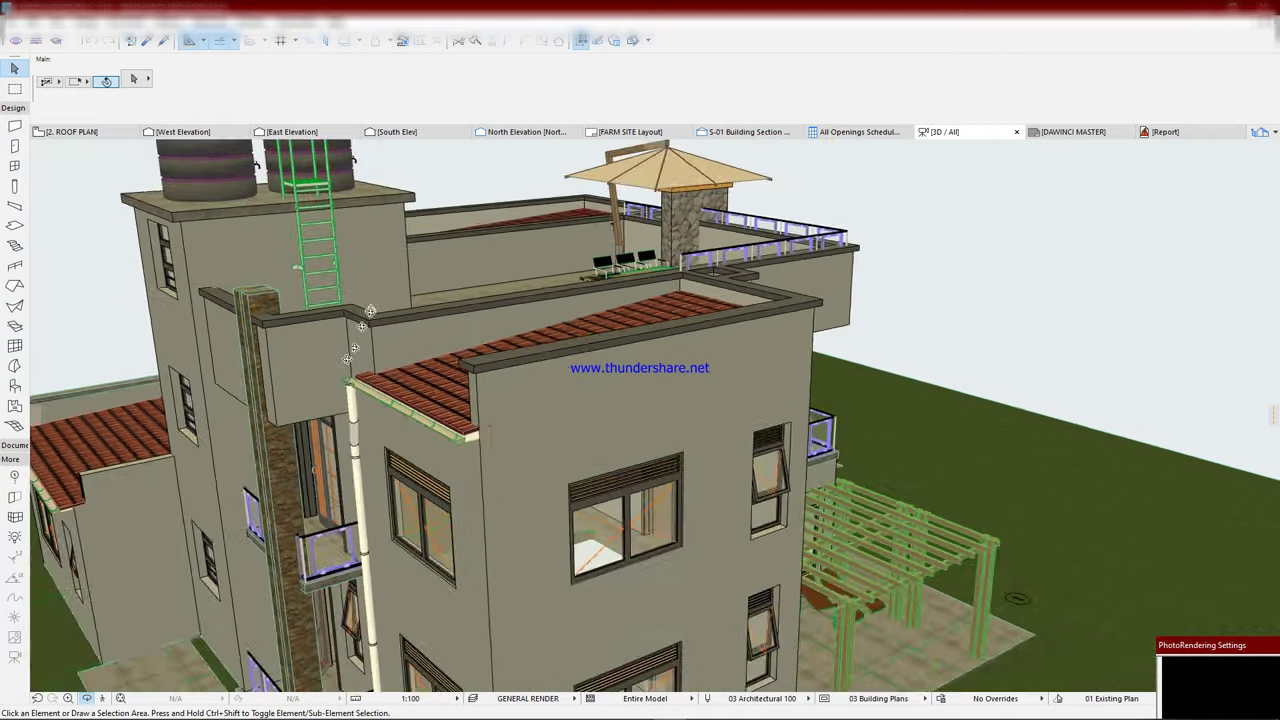
# - Zoom in close on the tiled roof's concealed edge gutter
pyautogui.scroll(3, 379, 583)
pyautogui.scroll(2, 379, 583)
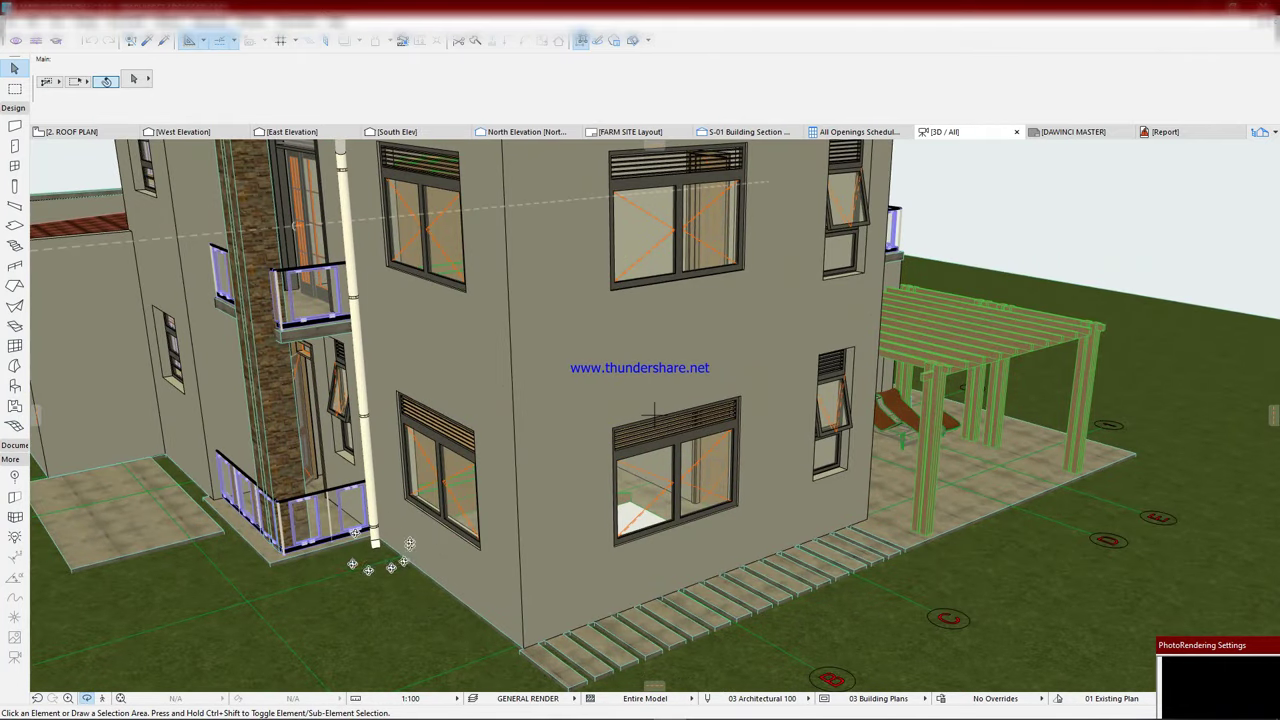
pyautogui.scroll(-4, 429, 600)
pyautogui.scroll(4, 497, 238)
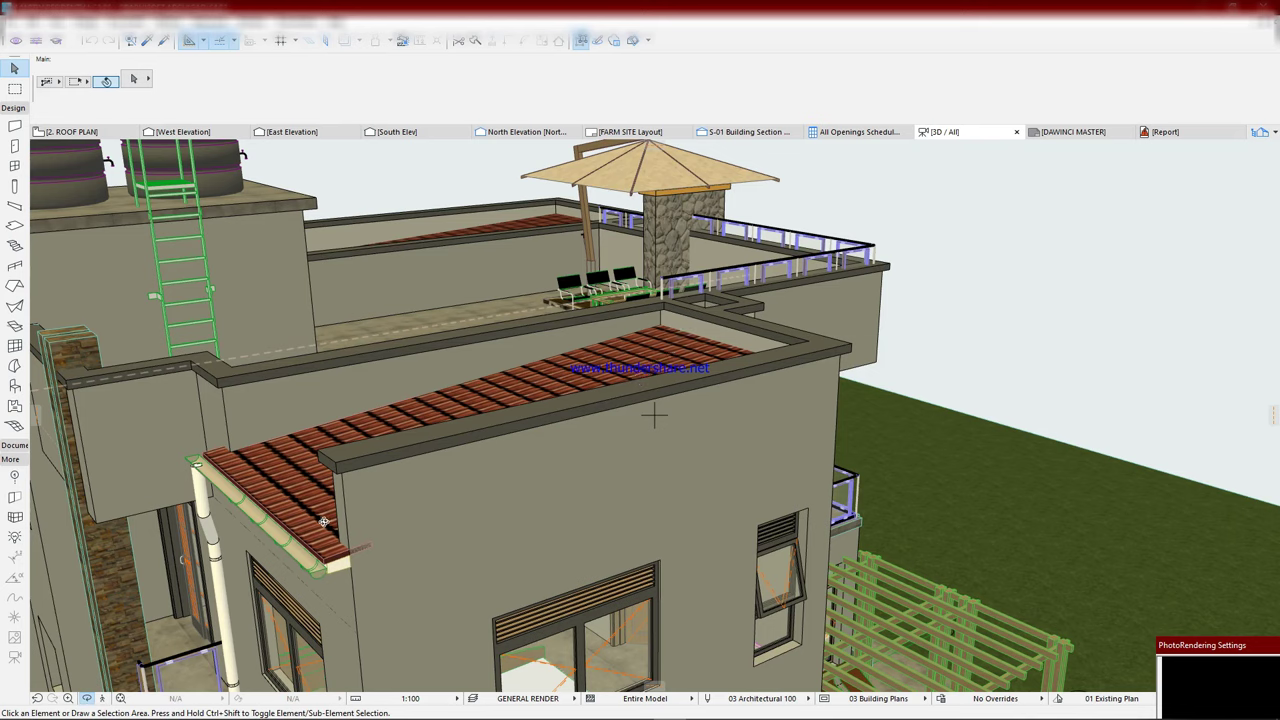
pyautogui.scroll(2, 323, 521)
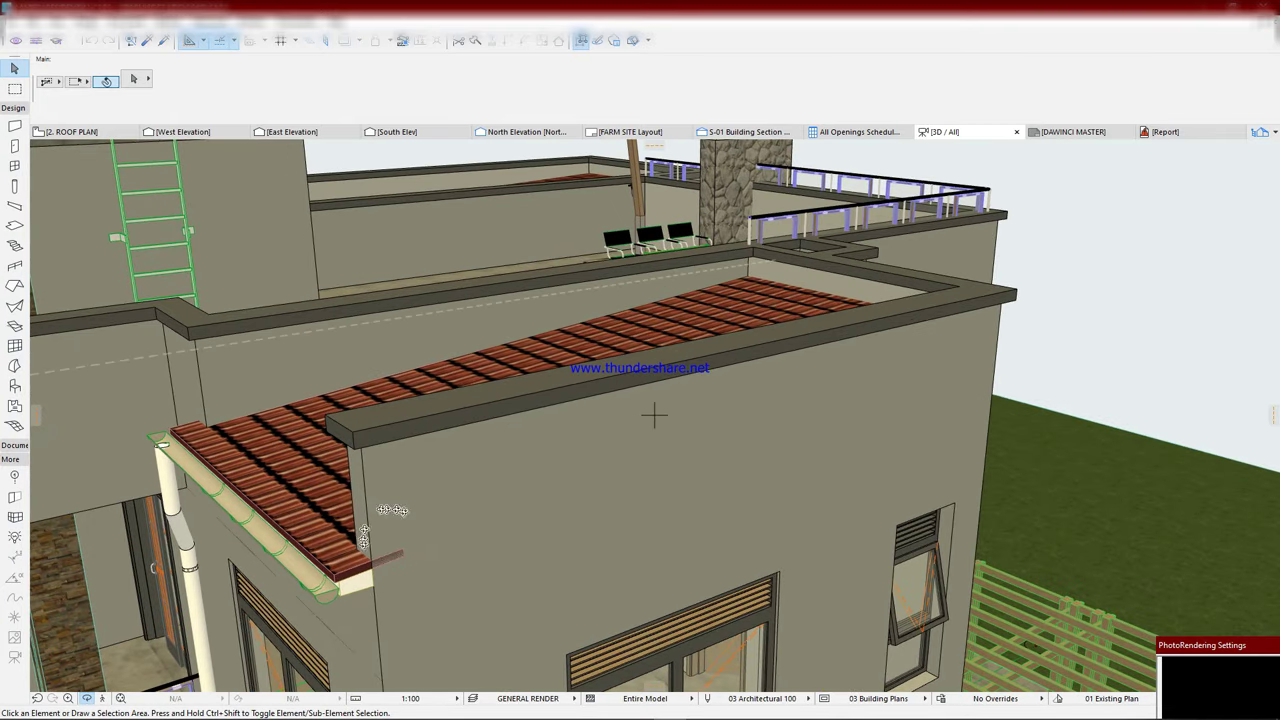
# - Zoom back out to frame the full two-storey house
pyautogui.scroll(-1, 654, 414)
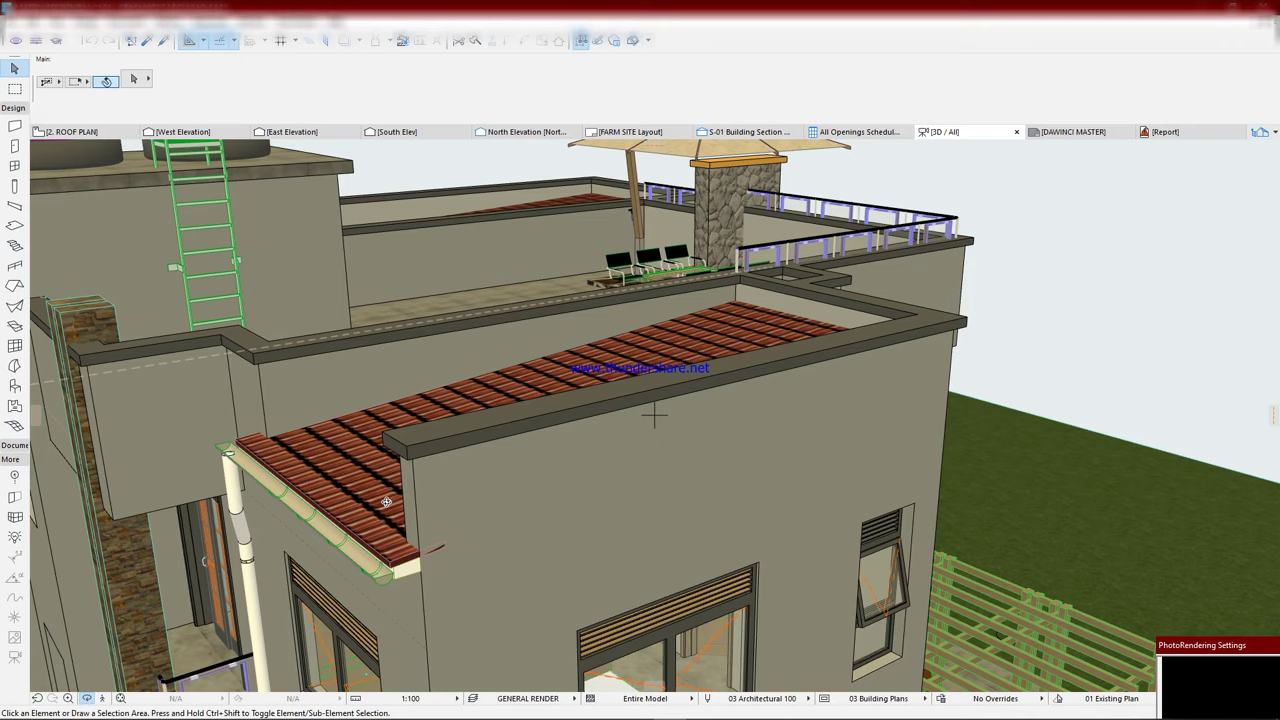
pyautogui.scroll(-6, 655, 415)
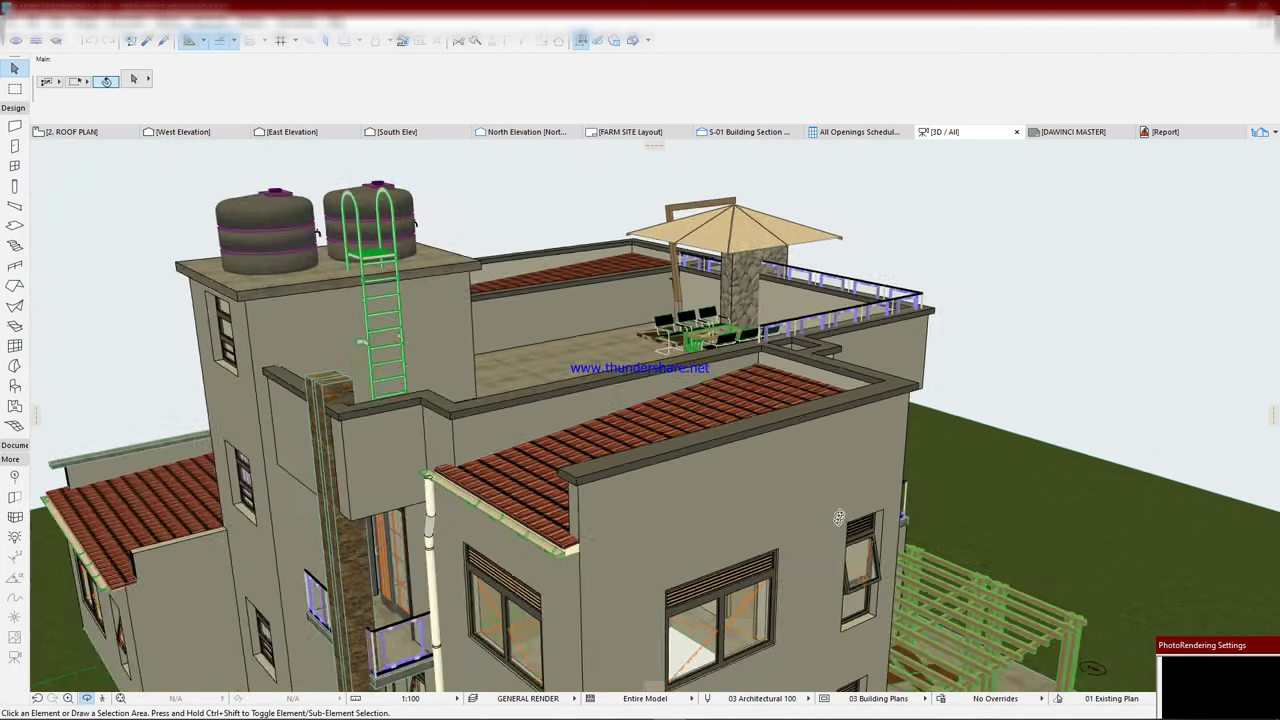
pyautogui.scroll(5, 559, 507)
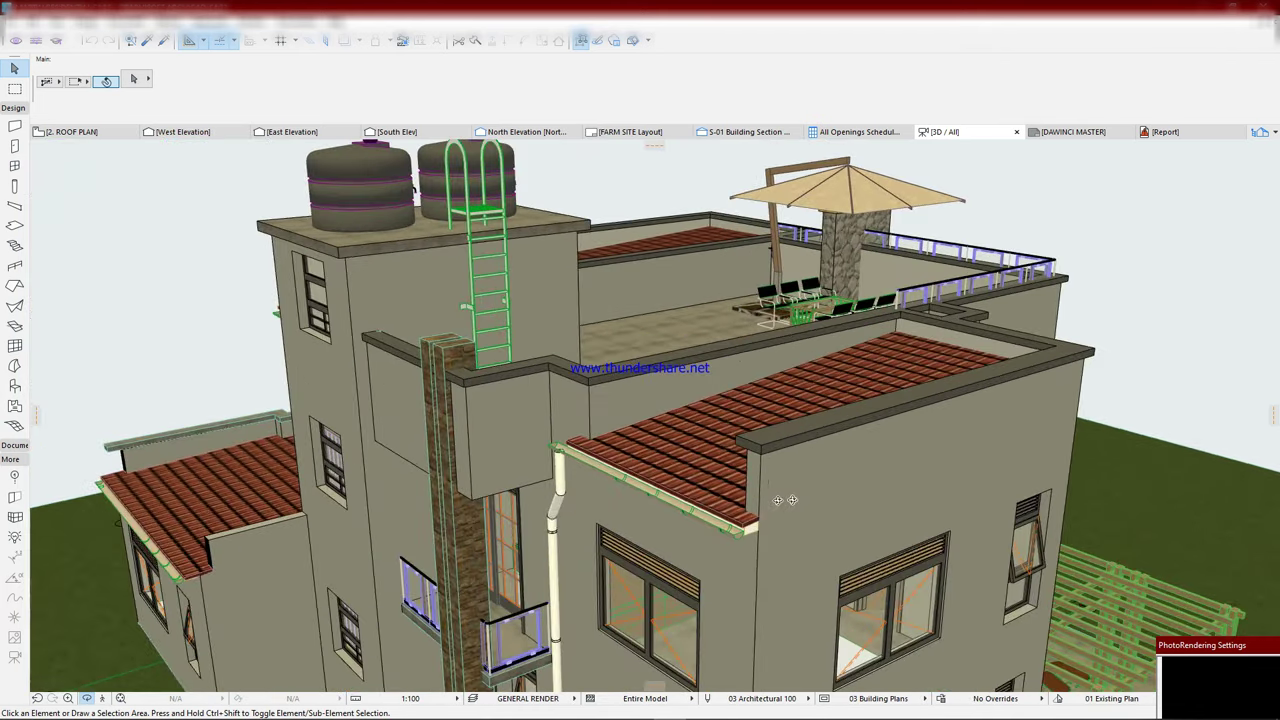
pyautogui.scroll(-5, 660, 415)
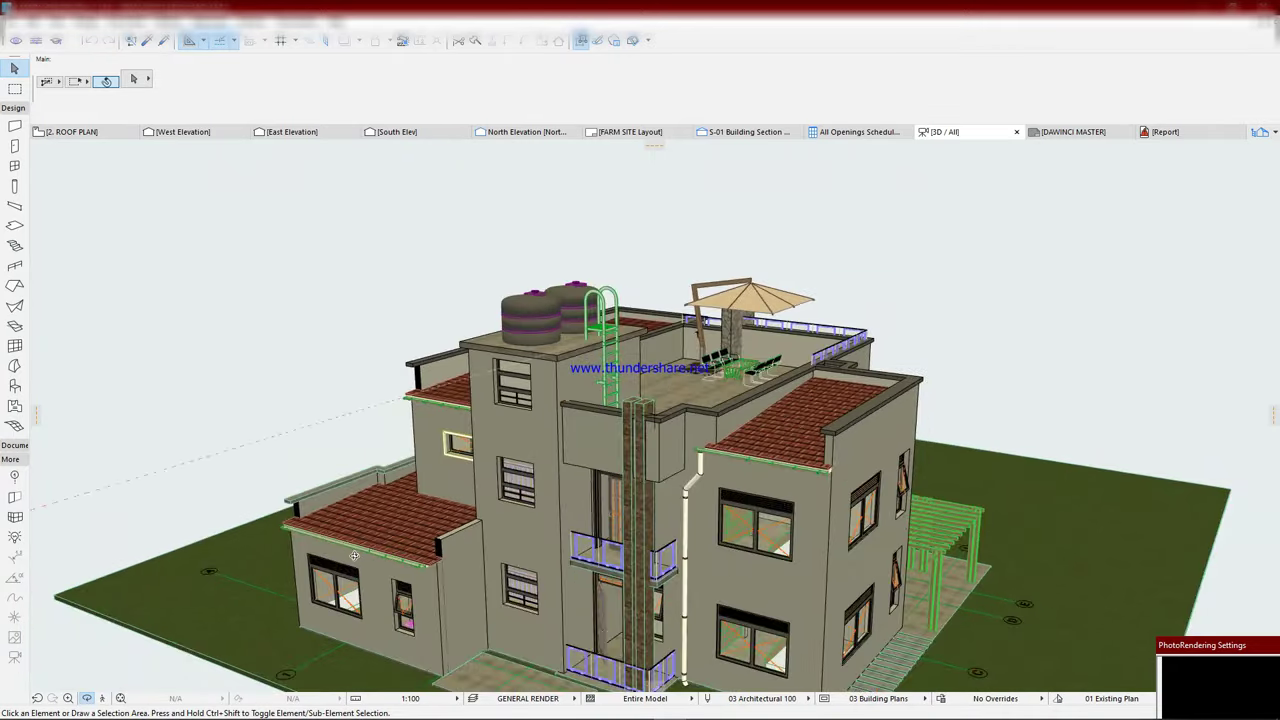
# - Orbit to the opposite side to show the lower tiled roofs, downpipe and rooftop tanks
pyautogui.scroll(5, 354, 555)
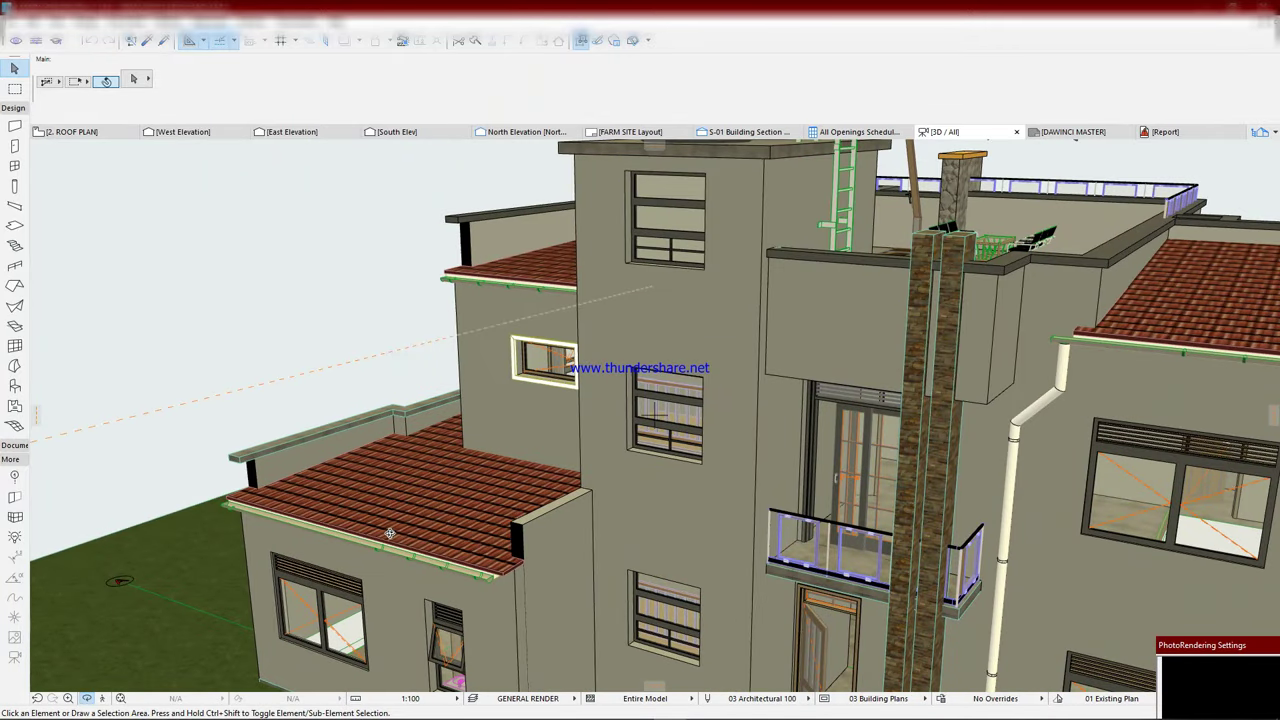
pyautogui.keyDown('shift'); pyautogui.moveTo(409, 525); pyautogui.dragTo(394, 258, button='middle'); pyautogui.keyUp('shift')
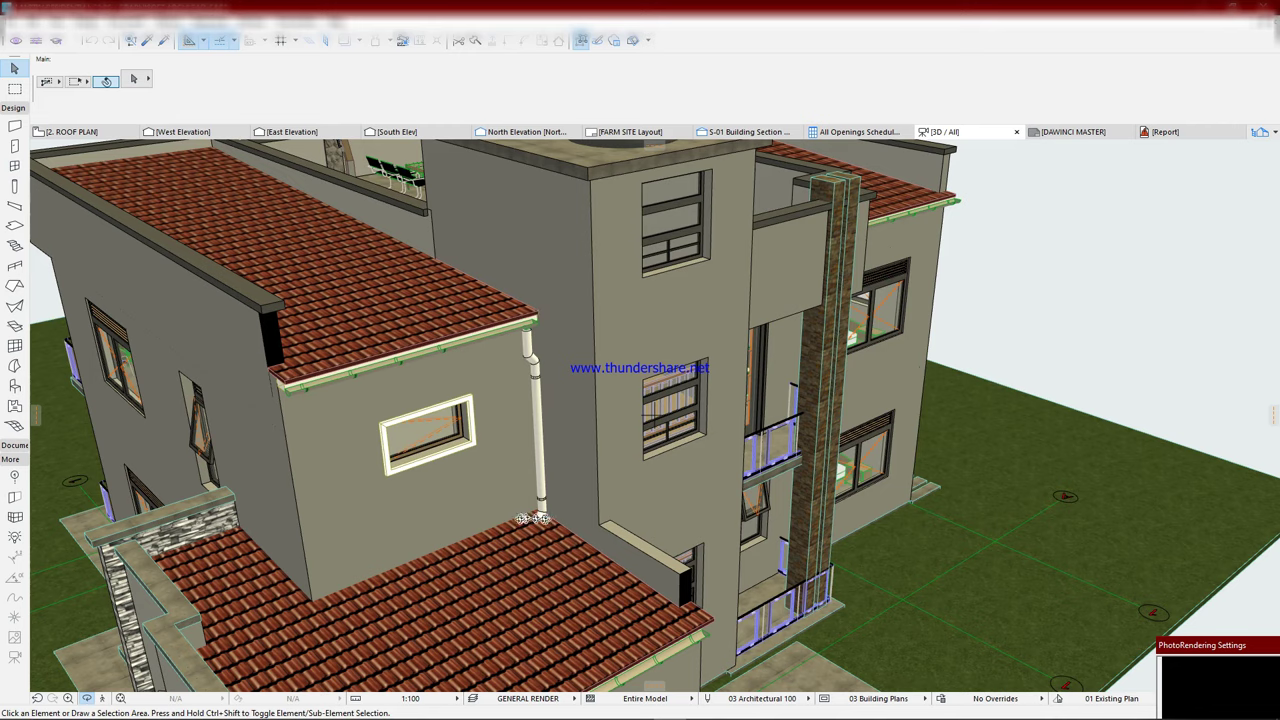
pyautogui.moveTo(530, 538); pyautogui.dragTo(1186, 414)
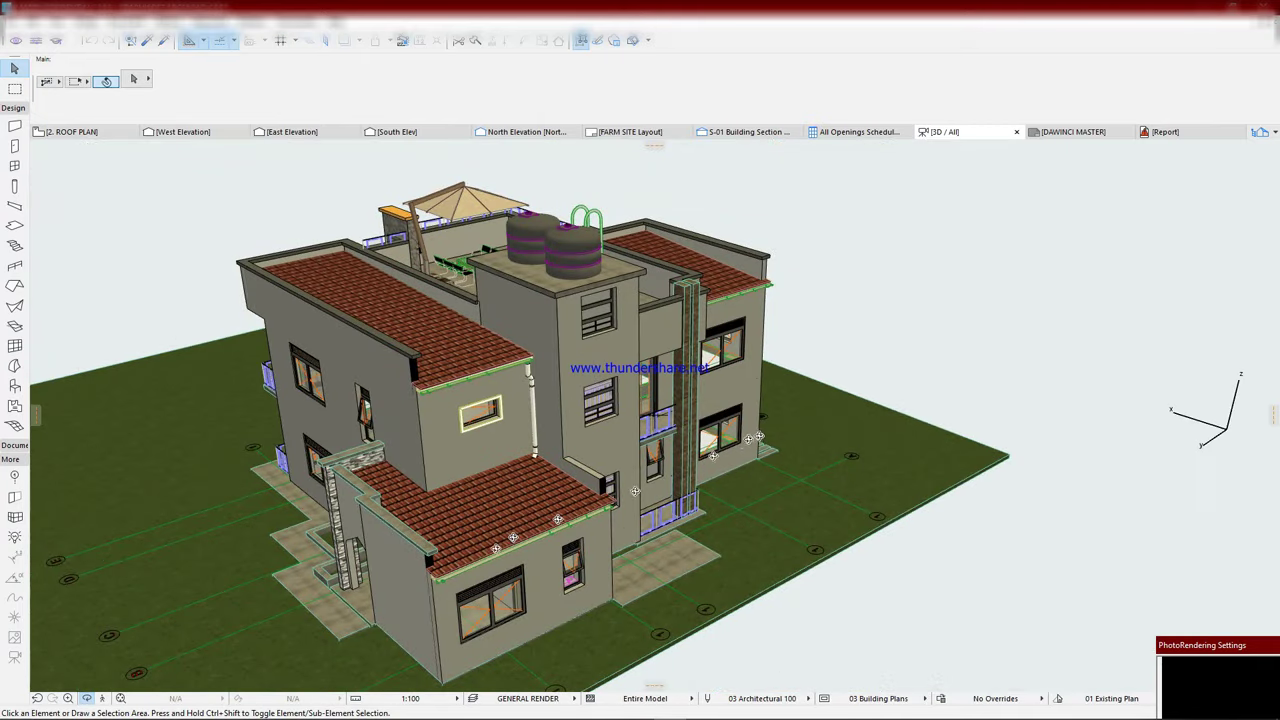
# - Orbit and zoom over the roof terrace's umbrella, seating and stone wall
pyautogui.scroll(3, 426, 563)
pyautogui.moveTo(426, 563); pyautogui.dragTo(560, 220)
pyautogui.scroll(2, 685, 292)
pyautogui.scroll(3, 537, 210)
pyautogui.scroll(3, 537, 210)
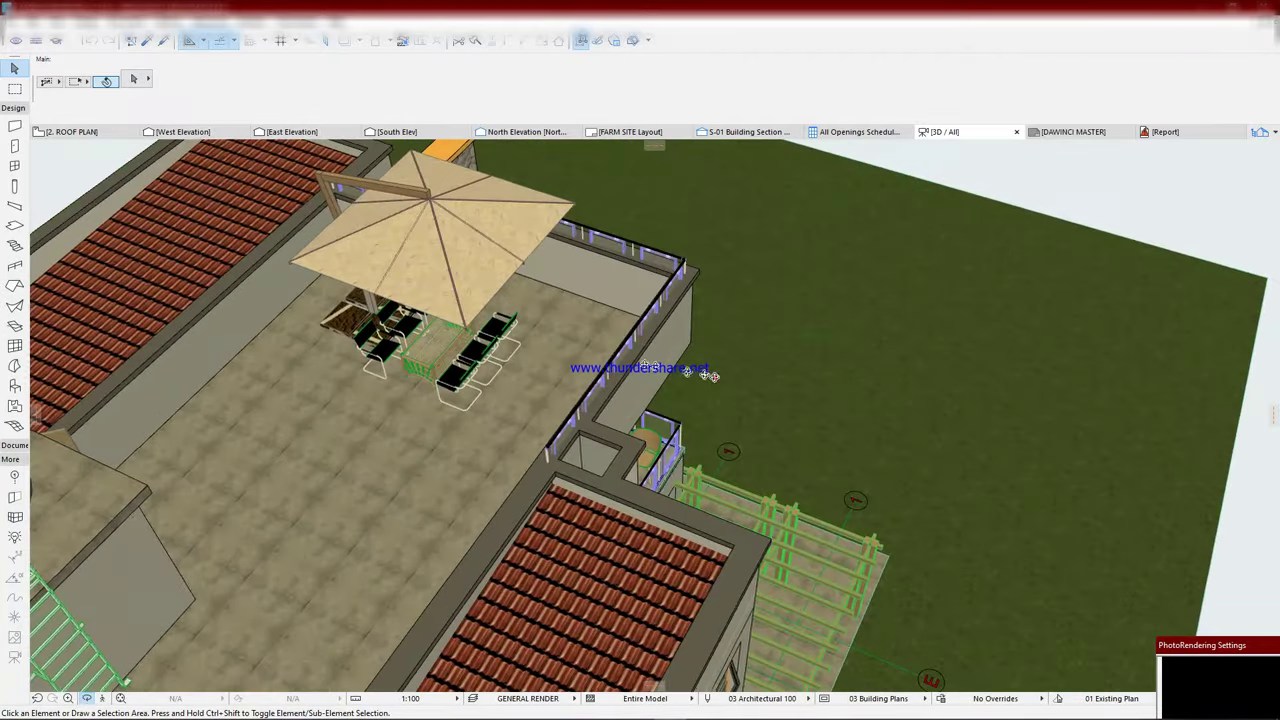
pyautogui.moveTo(710, 376); pyautogui.dragTo(490, 436)
pyautogui.scroll(5, 262, 440)
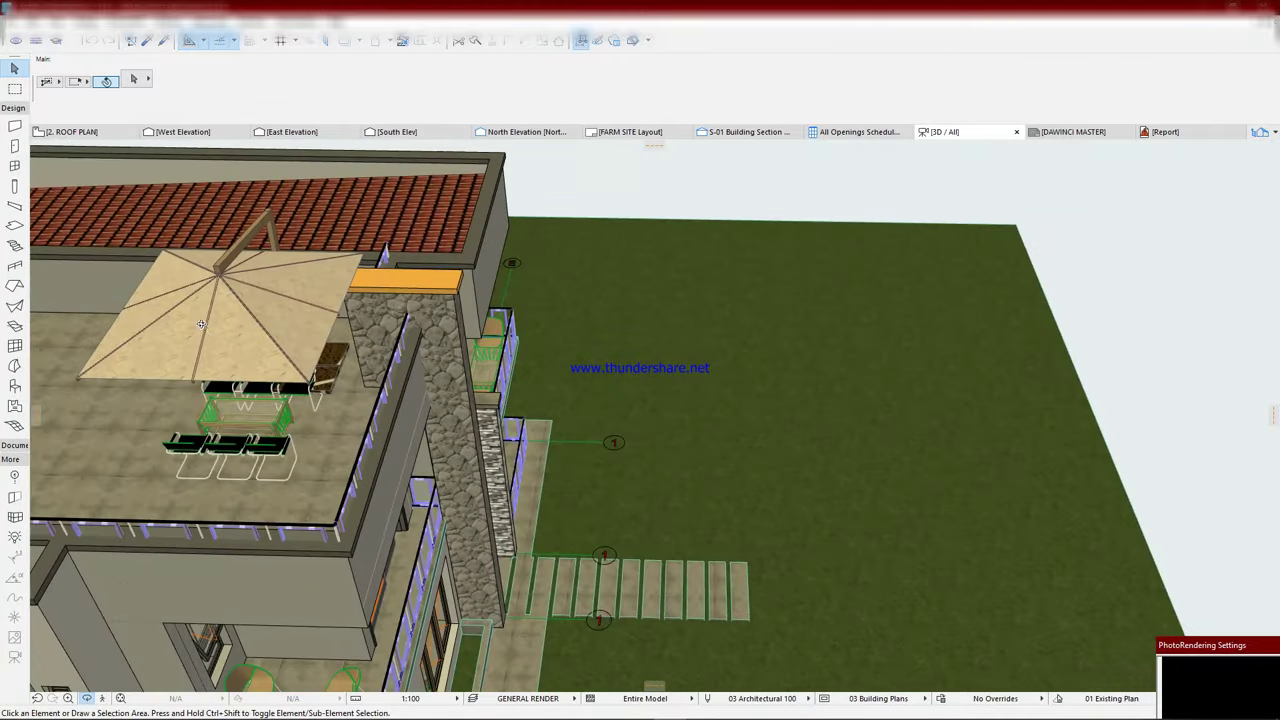
pyautogui.scroll(-6, 273, 460)
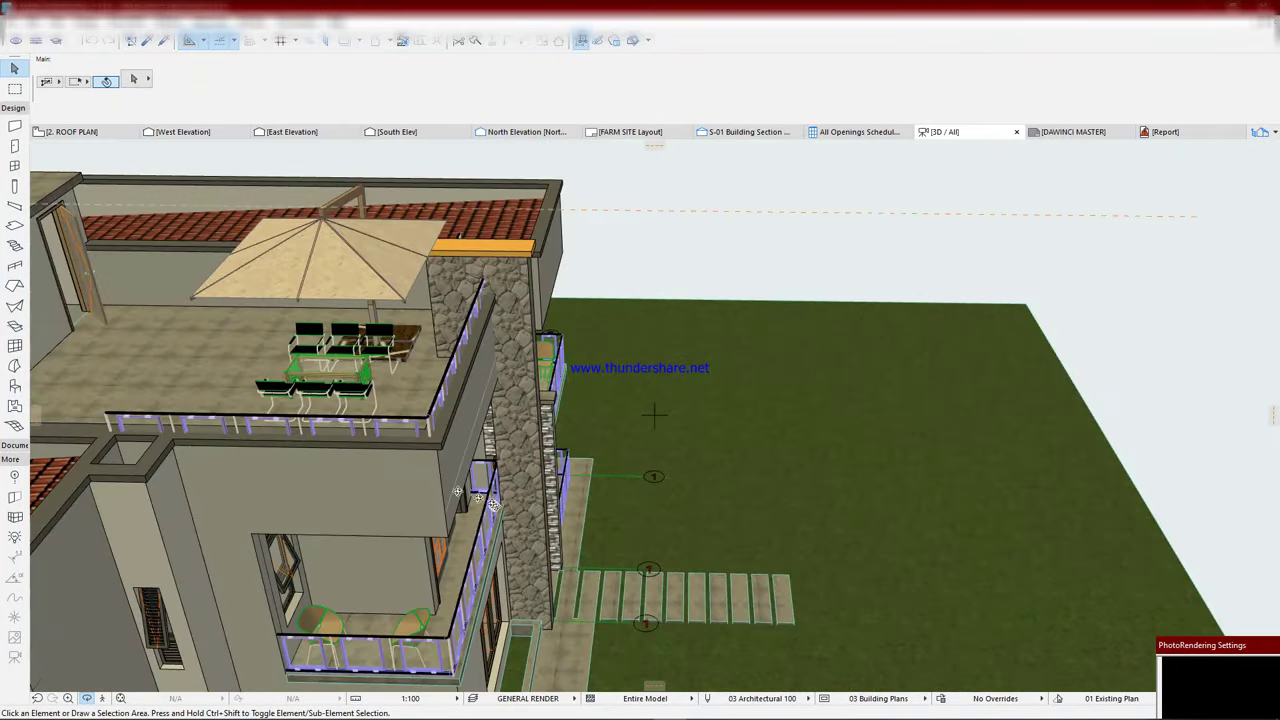
# - Orbit to the house front and zoom out across the lawn
pyautogui.moveTo(457, 491); pyautogui.dragTo(430, 440)
pyautogui.scroll(-3, 400, 370)
pyautogui.scroll(3, 395, 358)
pyautogui.scroll(-3, 395, 358)
pyautogui.scroll(-3, 440, 494)
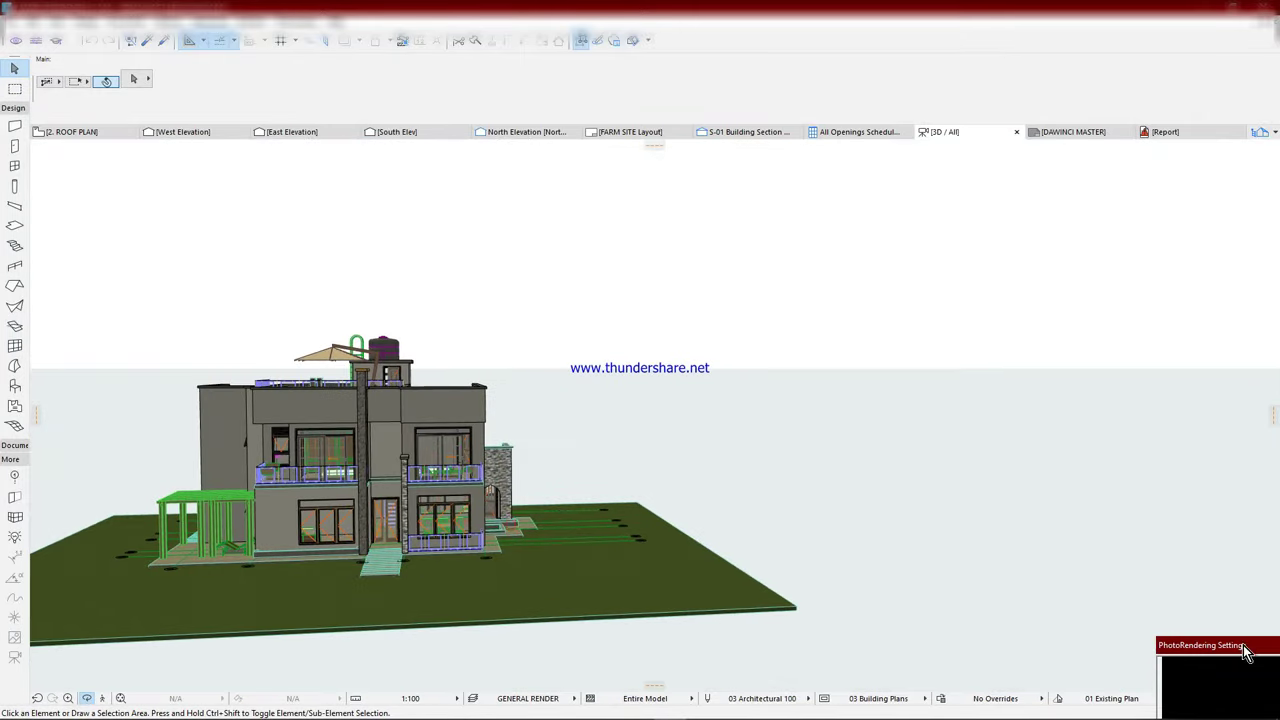
# - Orbit to a front corner angle and zoom in on the balconies, stone columns and arched entrance
pyautogui.scroll(5, 654, 414)
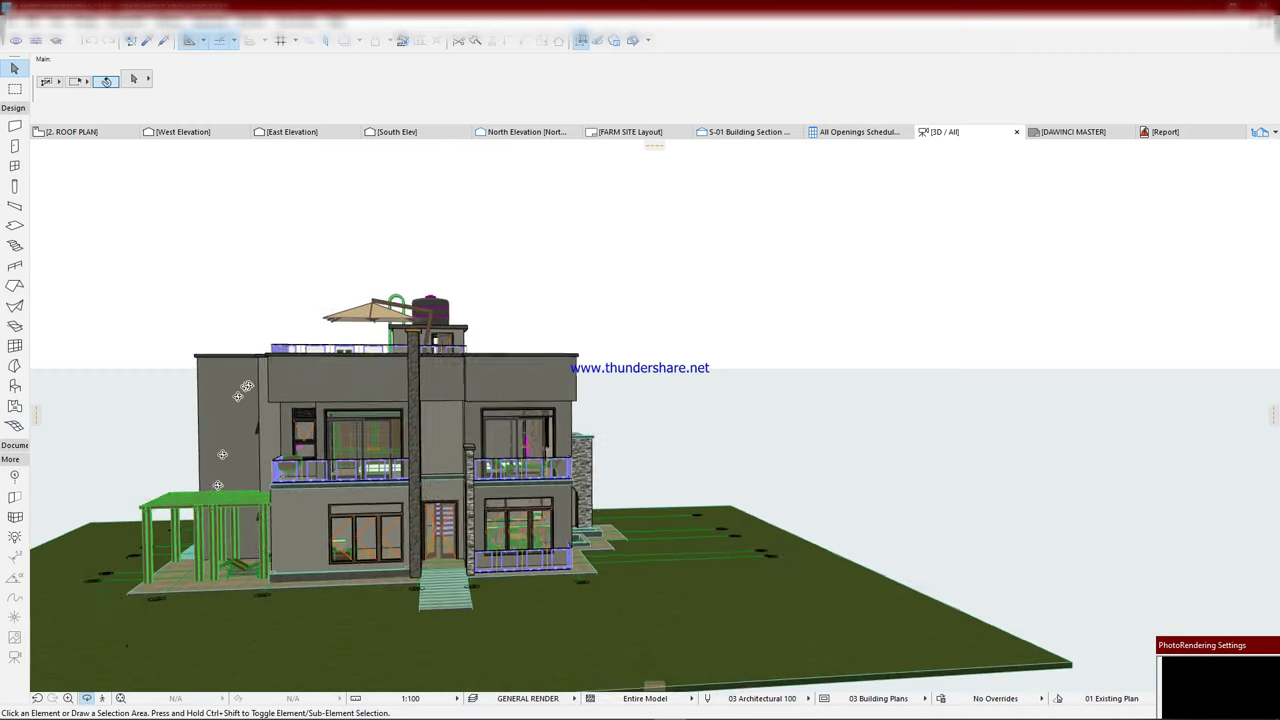
pyautogui.keyDown('shift'); pyautogui.moveTo(654, 414); pyautogui.dragTo(560, 414, button='middle'); pyautogui.keyUp('shift')
pyautogui.scroll(-3, 845, 300)
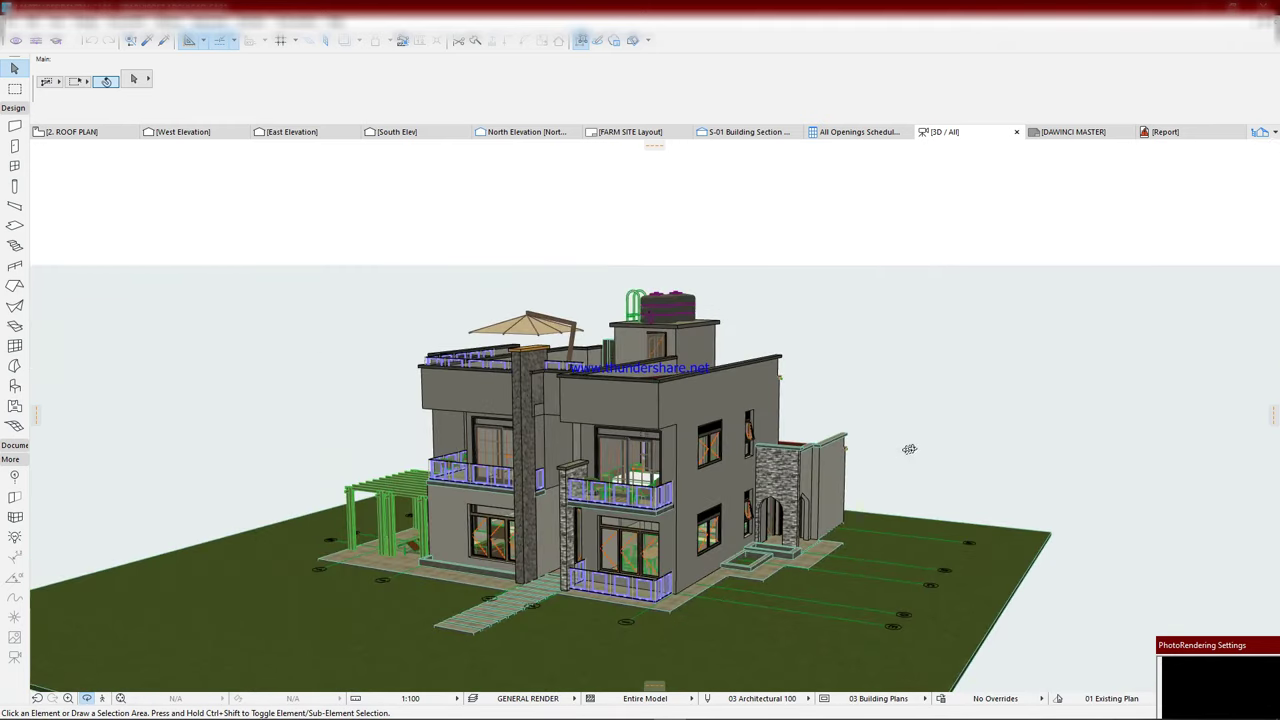
pyautogui.scroll(2, 700, 450)
pyautogui.scroll(2, 580, 545)
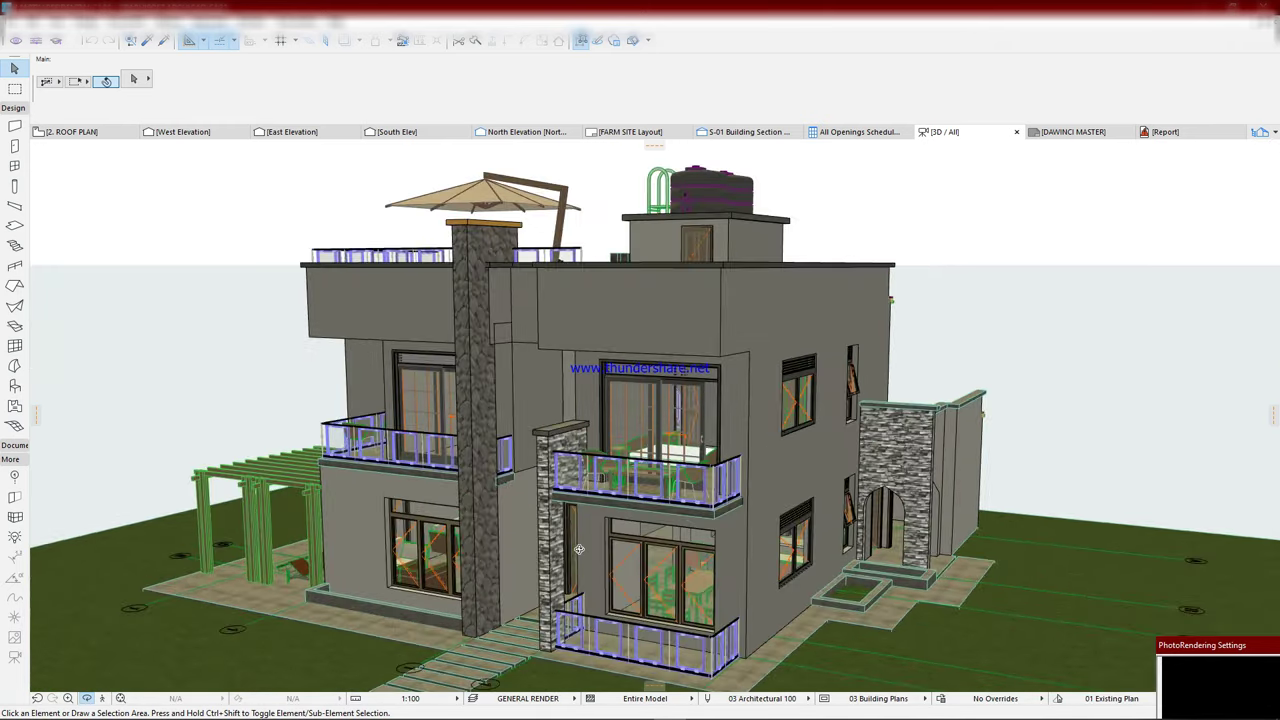
pyautogui.scroll(1, 615, 543)
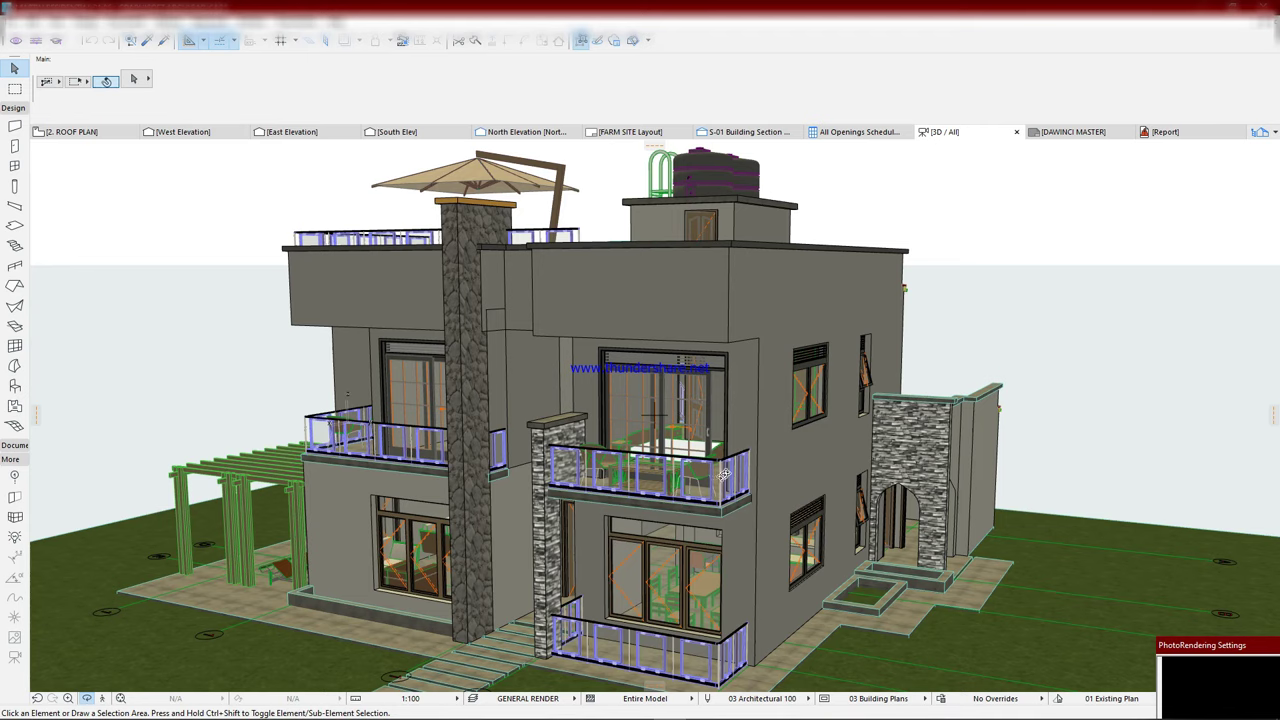
pyautogui.scroll(1, 724, 474)
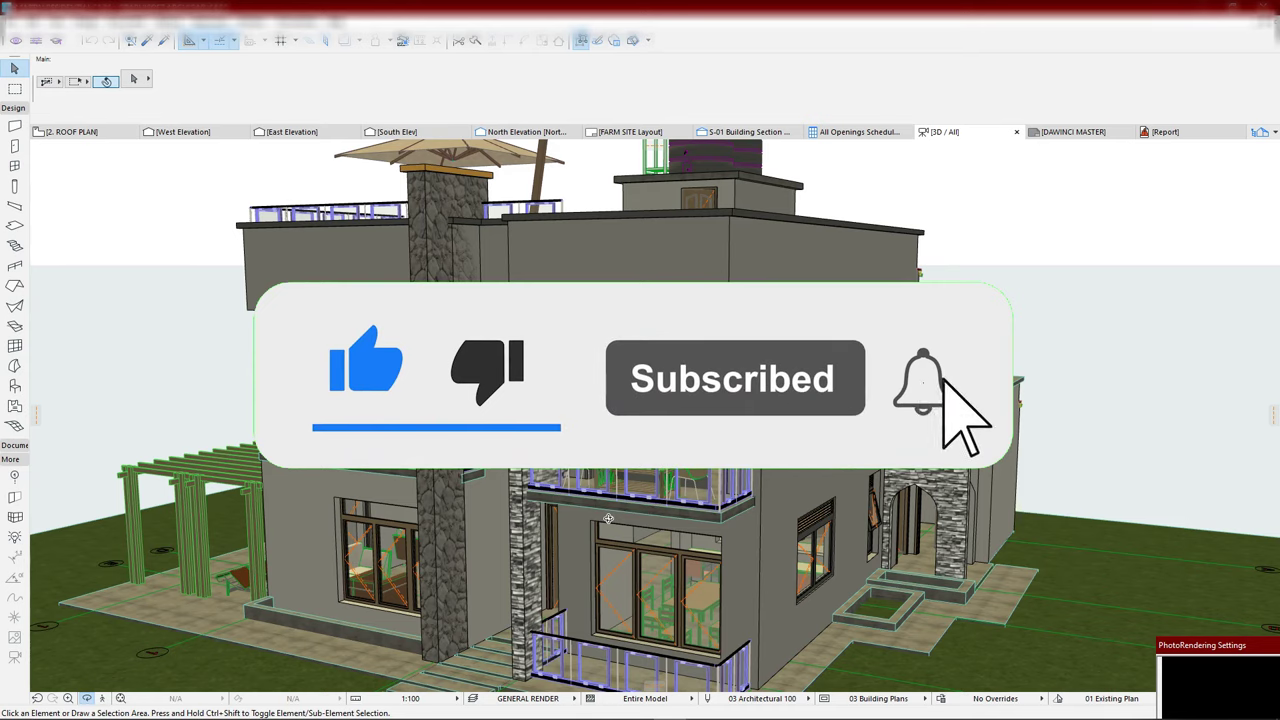
# - Zoom to reframe the front glass balconies and flat roof parapets from above
pyautogui.scroll(3, 445, 515)
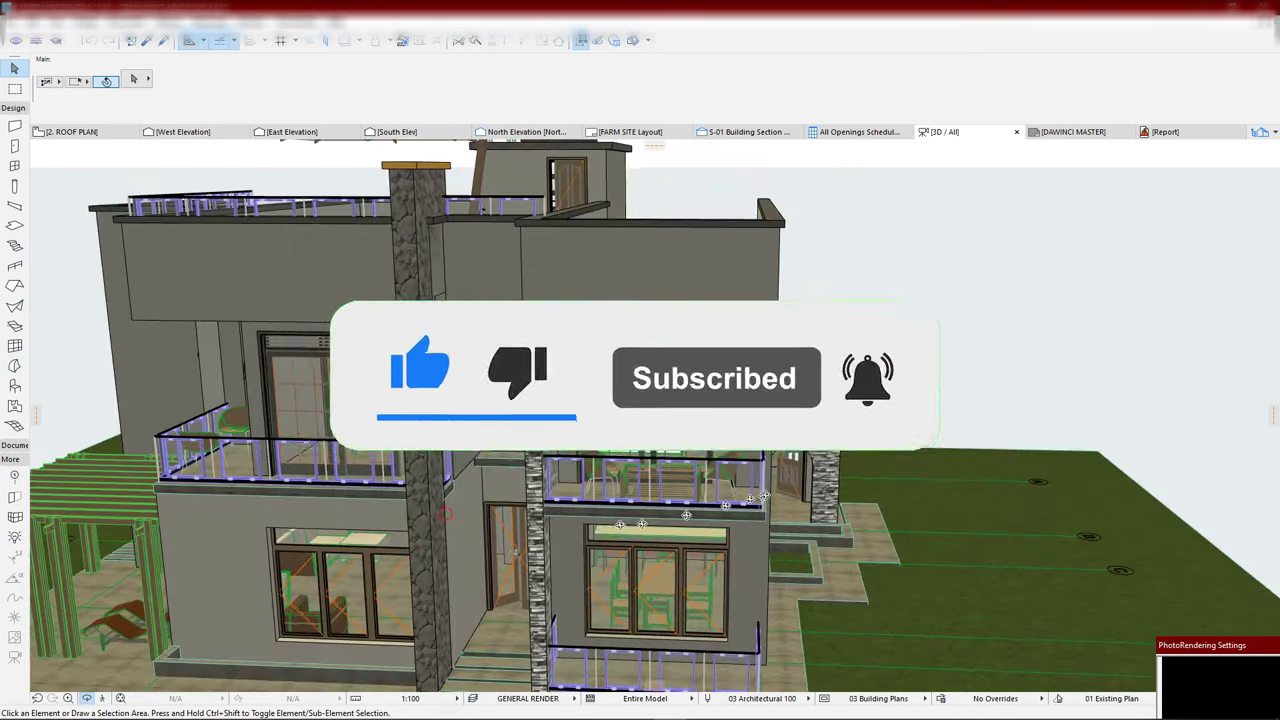
pyautogui.scroll(-5, 445, 515)
pyautogui.scroll(4, 380, 305)
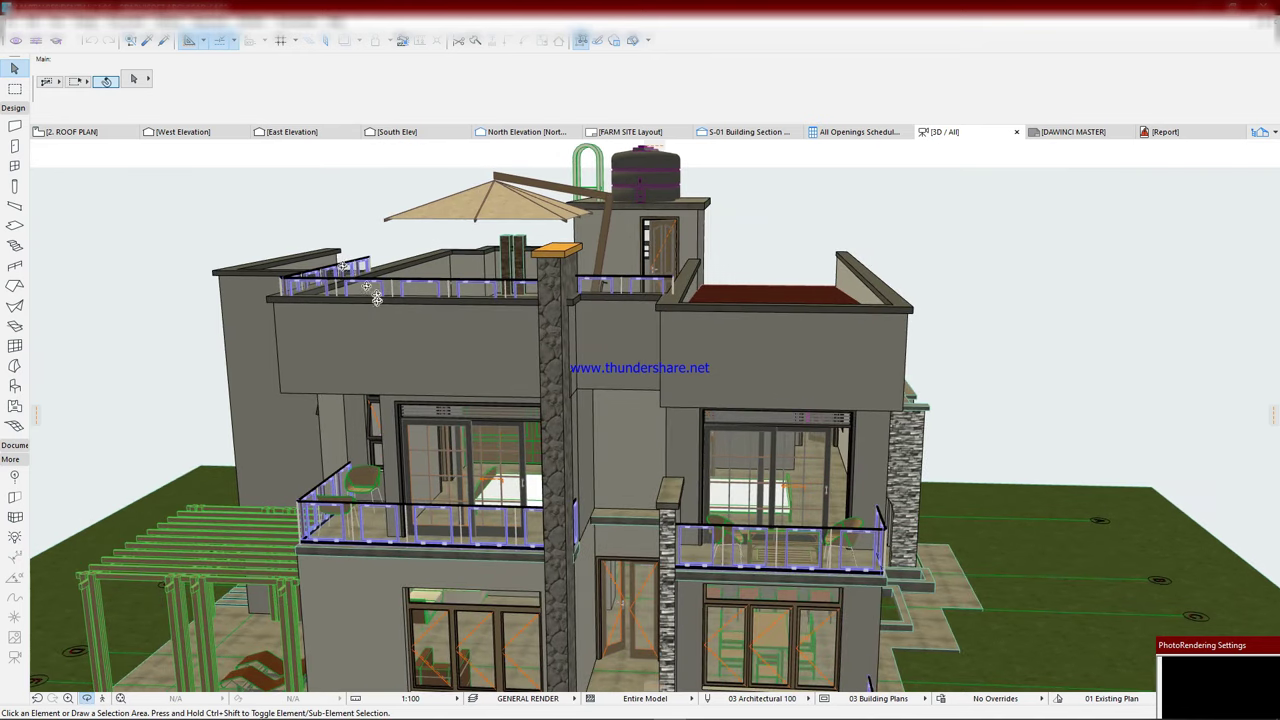